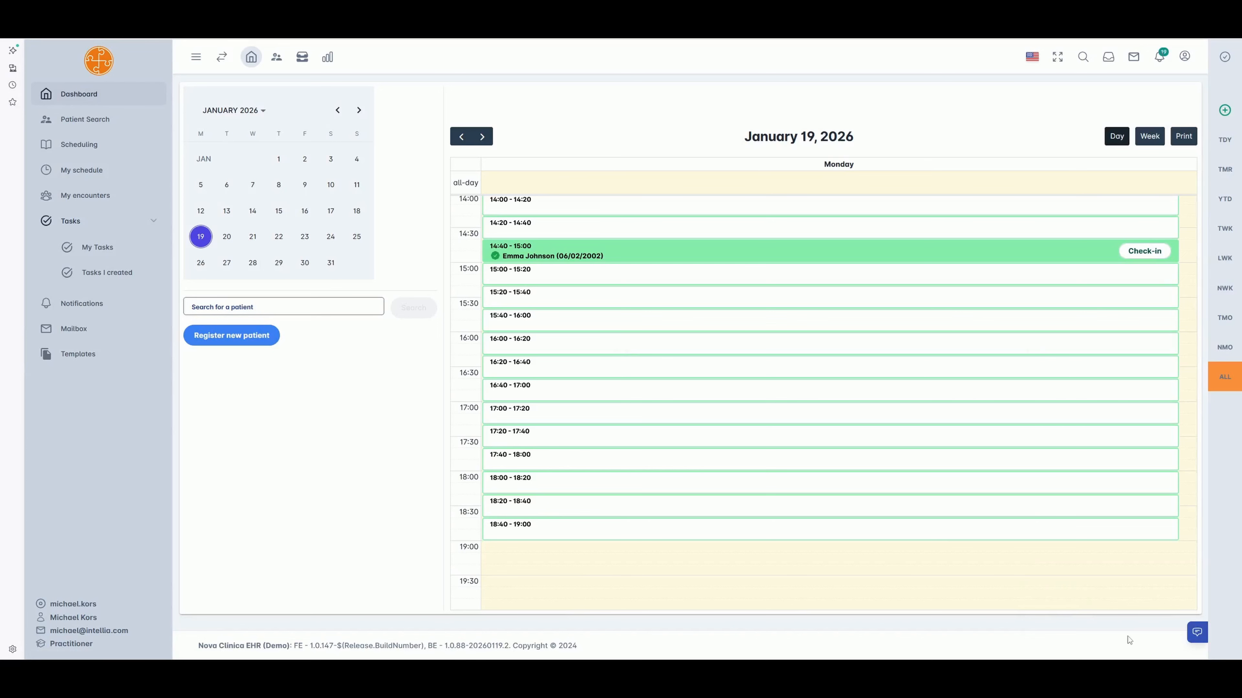
Step: View the list of tasks assigned to me, followed by the list of tasks I created
left_click(72, 222)
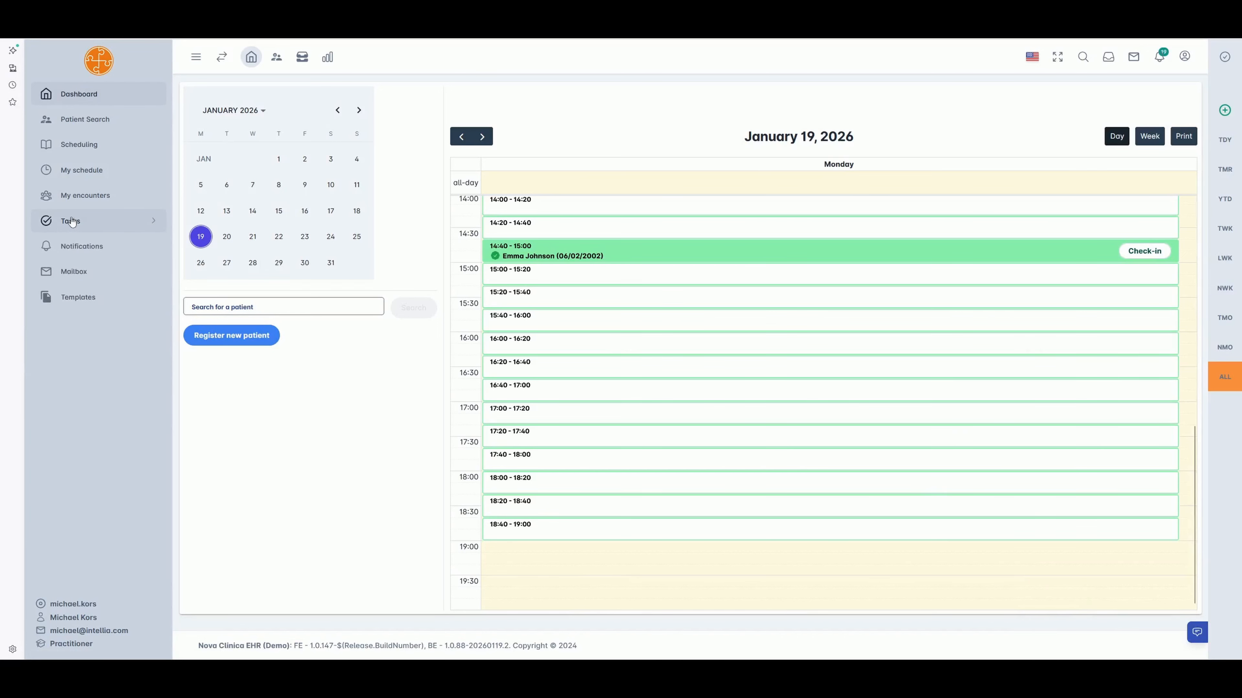
left_click(72, 222)
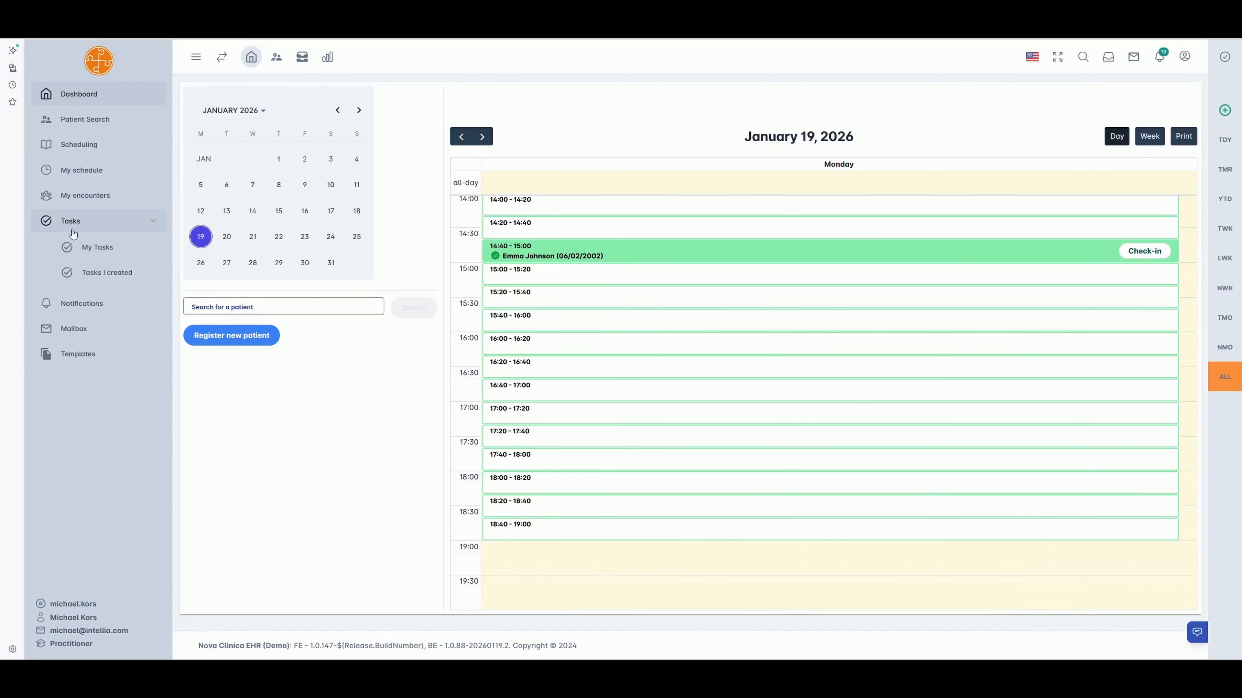
left_click(100, 250)
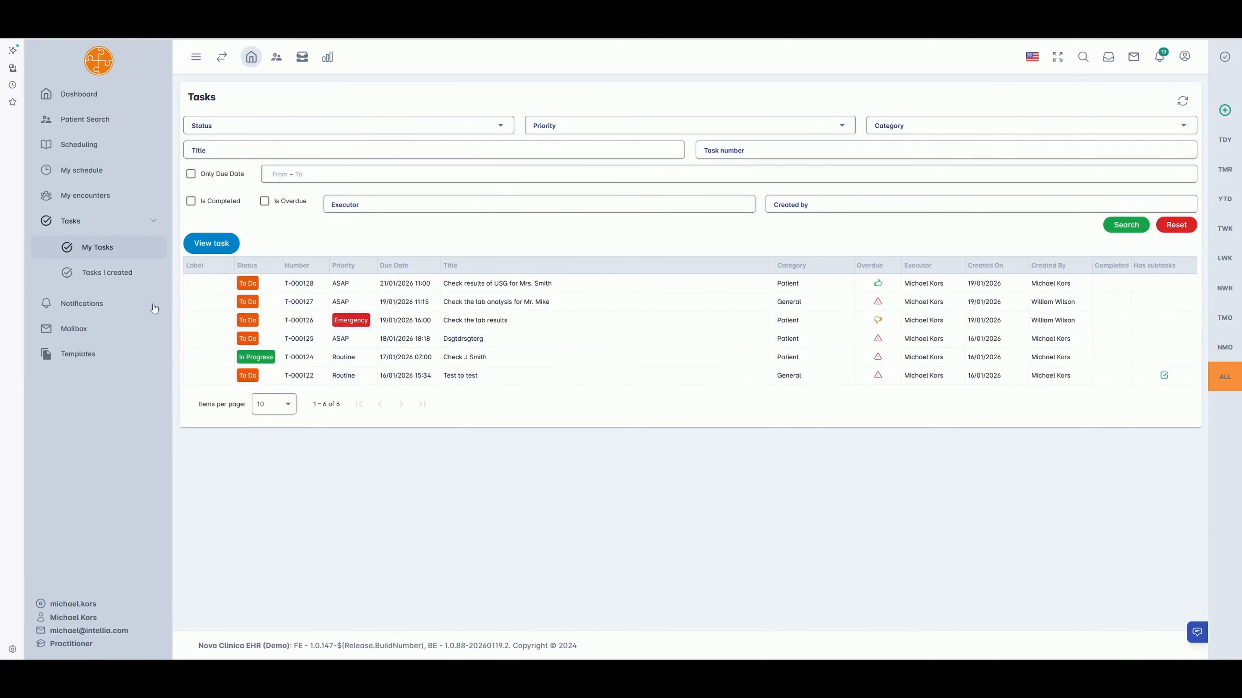
left_click(88, 278)
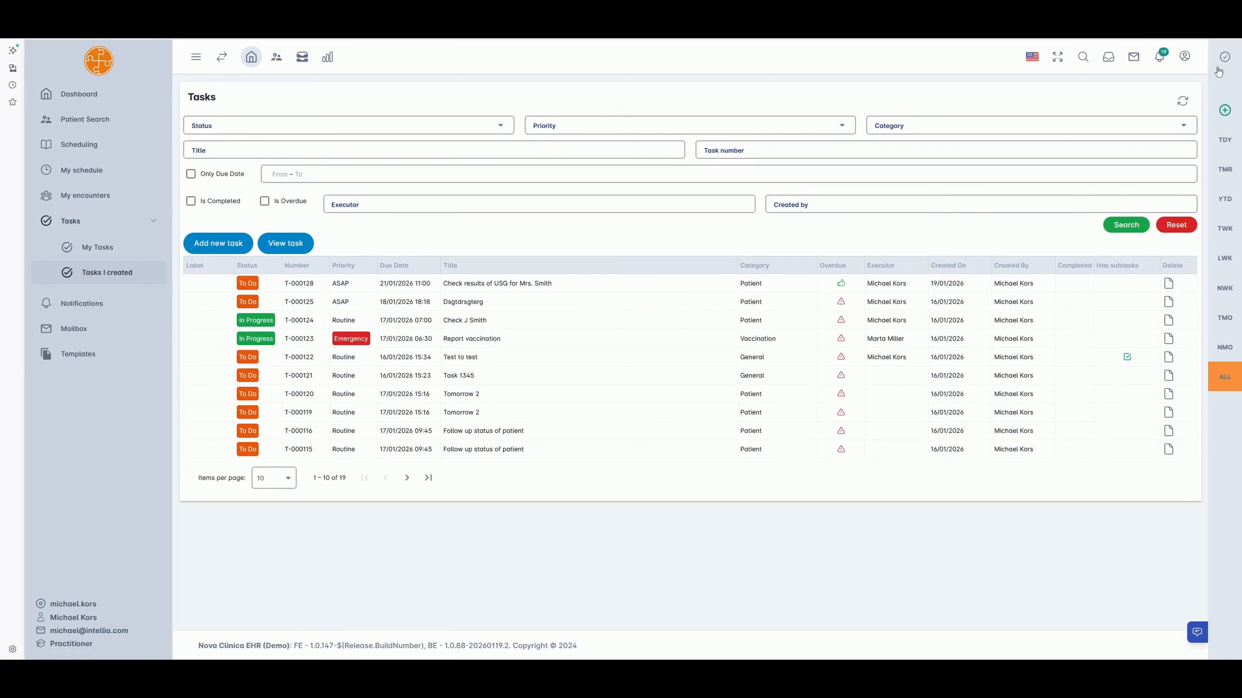
Step: Show the My Tasks side list and review it for each day, week and month period filter, ending with all tasks
left_click(1225, 58)
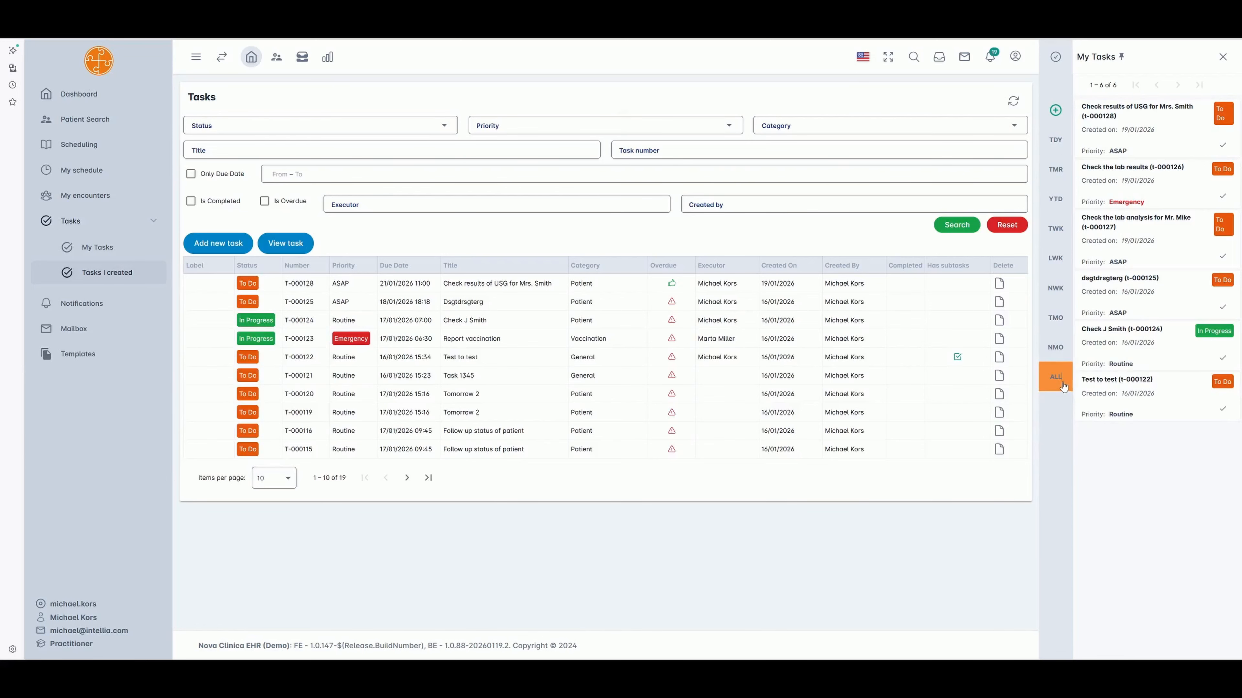
left_click(1046, 149)
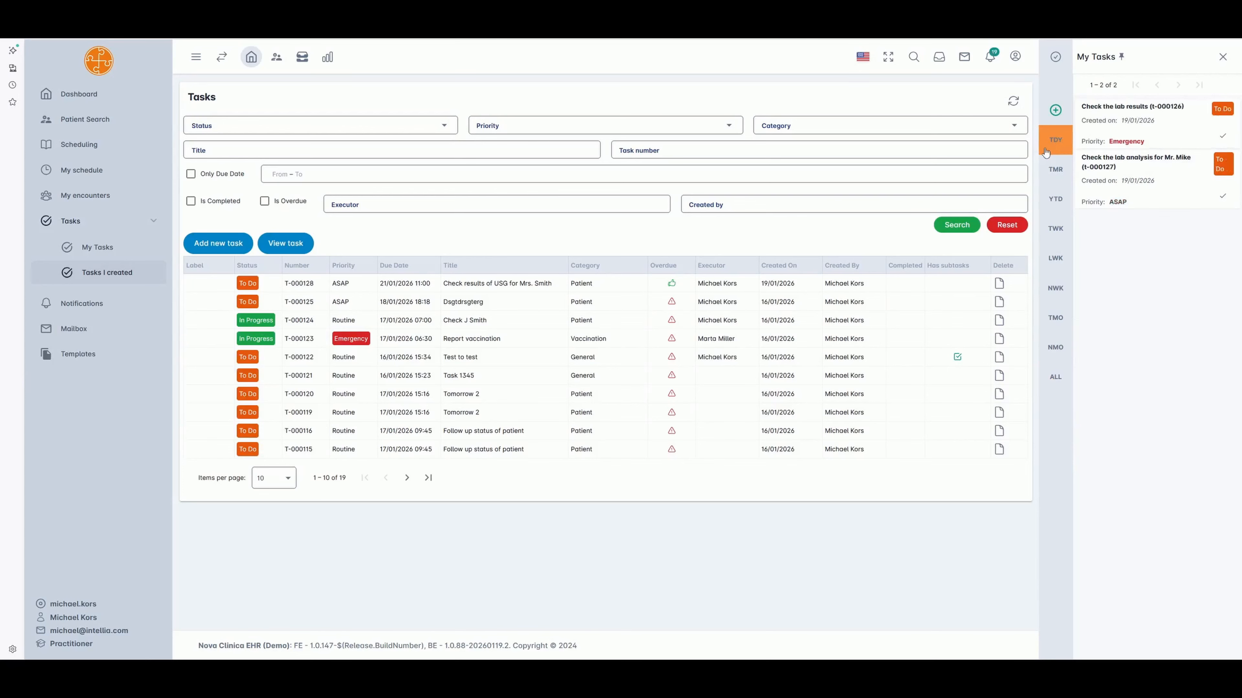
left_click(1055, 177)
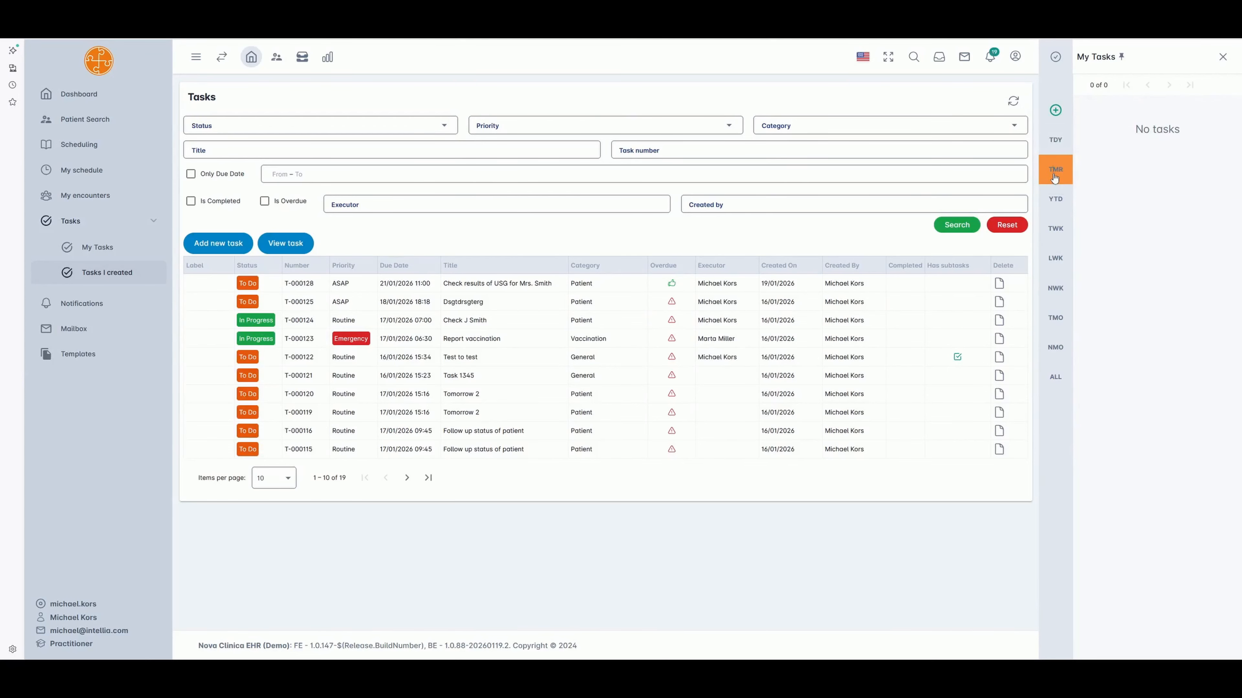
left_click(1055, 211)
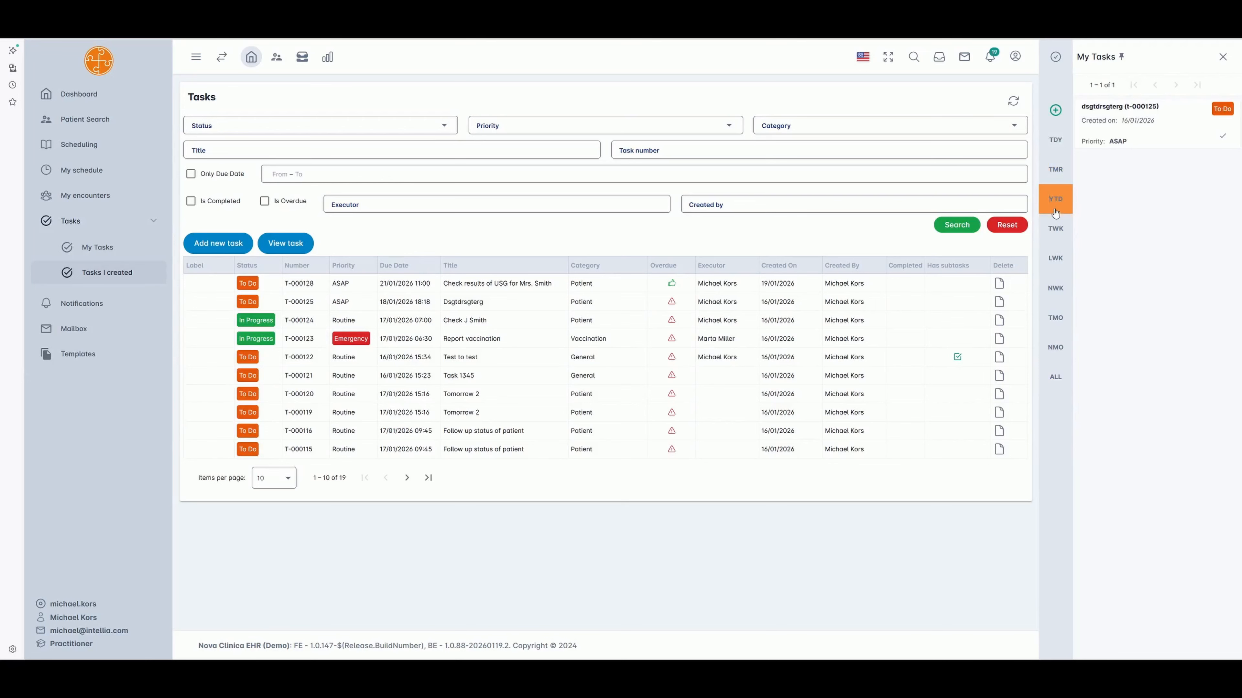
left_click(1055, 234)
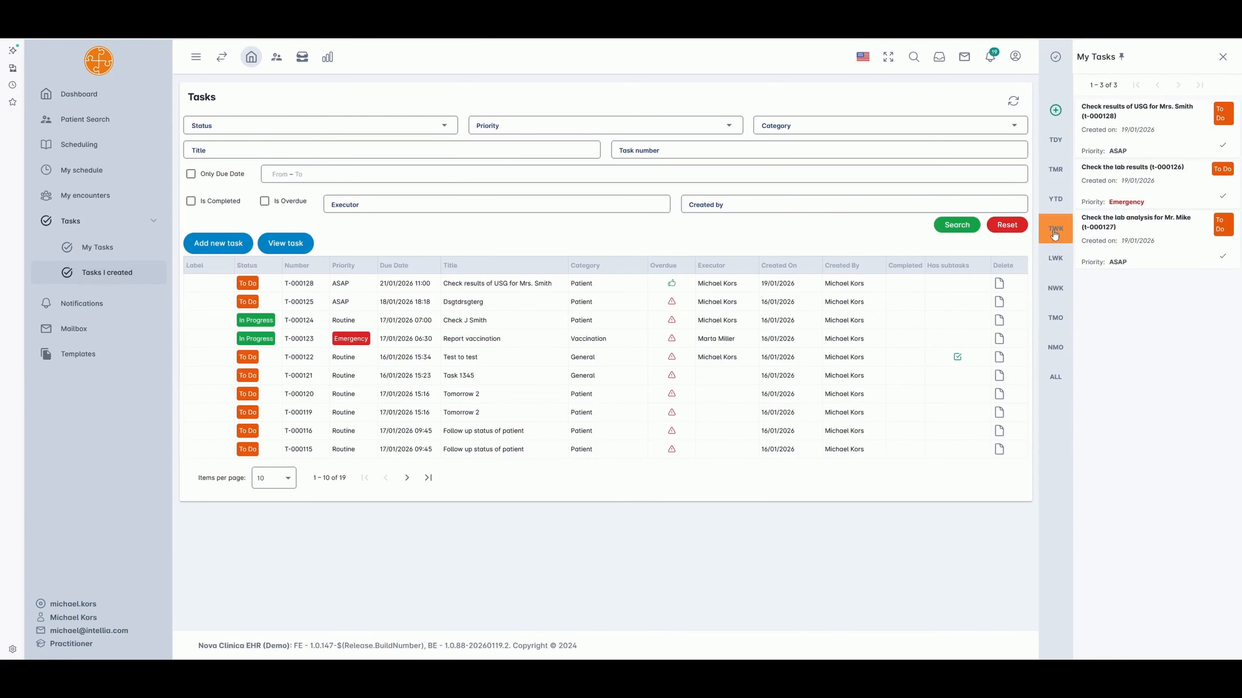
left_click(1056, 262)
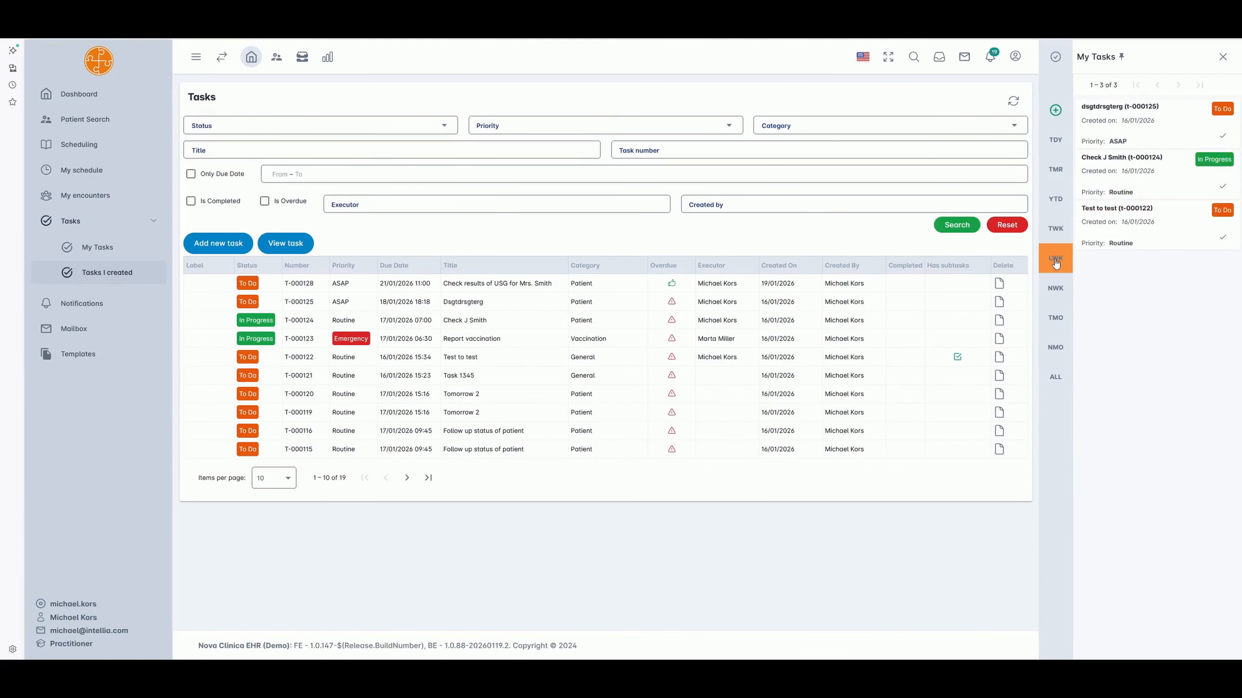
left_click(1061, 292)
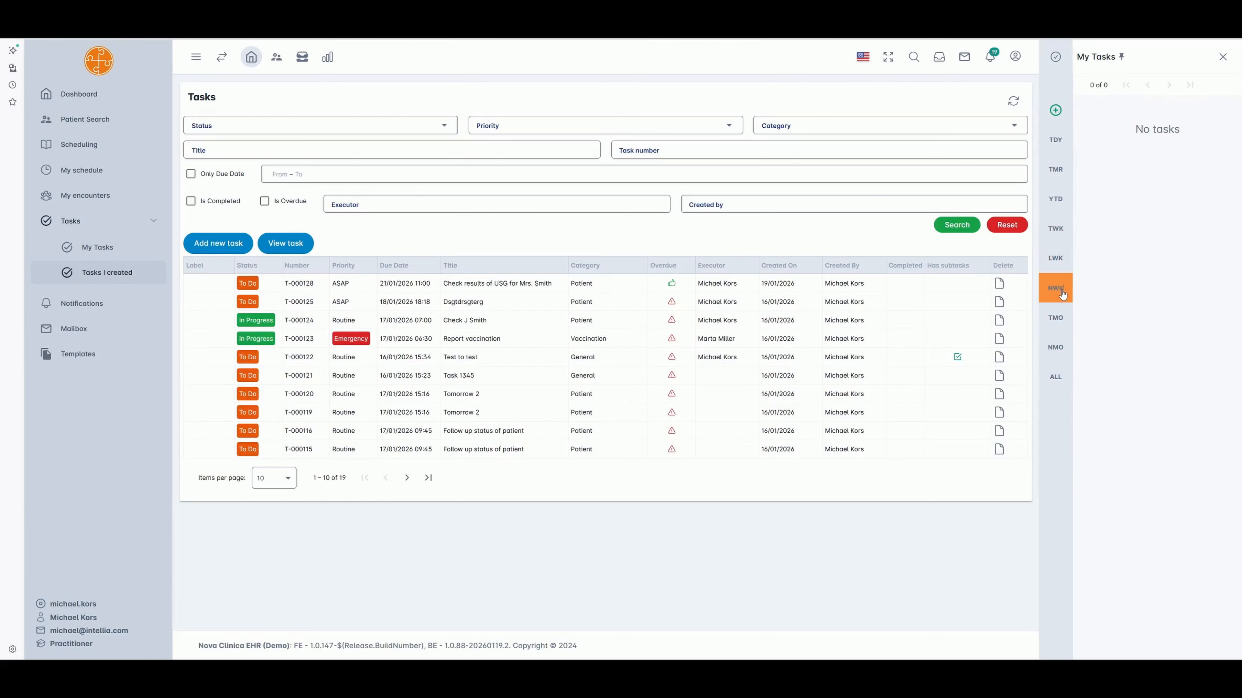
left_click(1056, 323)
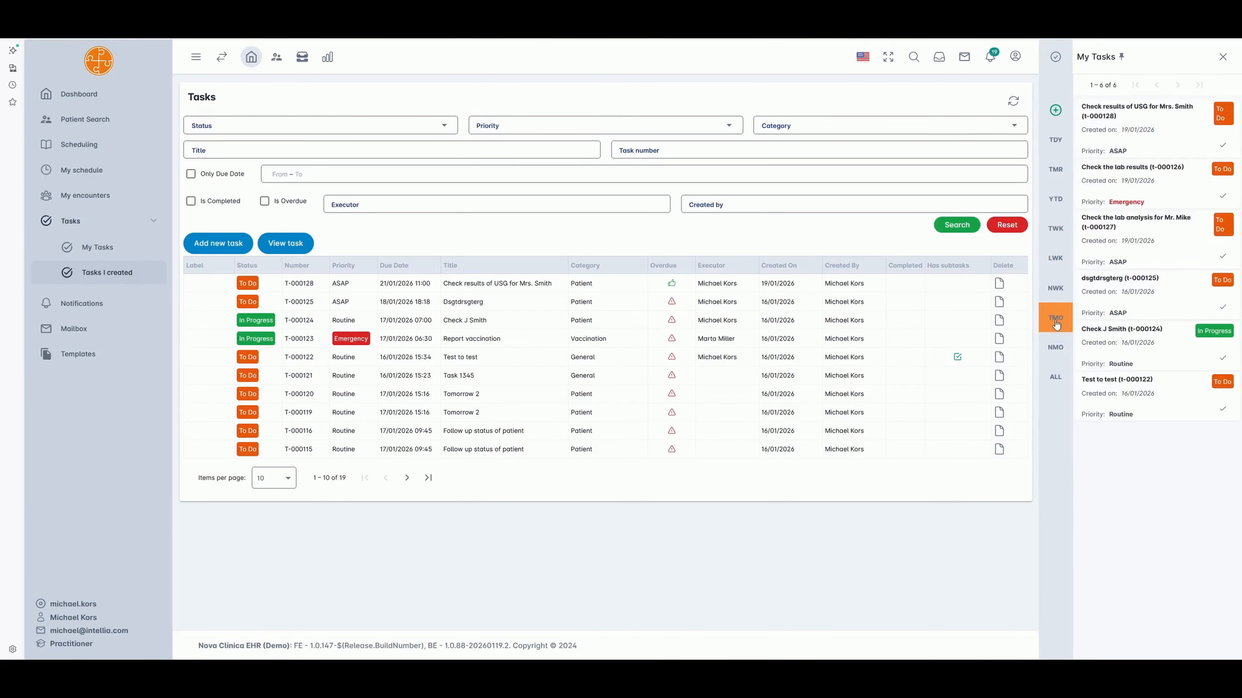
left_click(1055, 351)
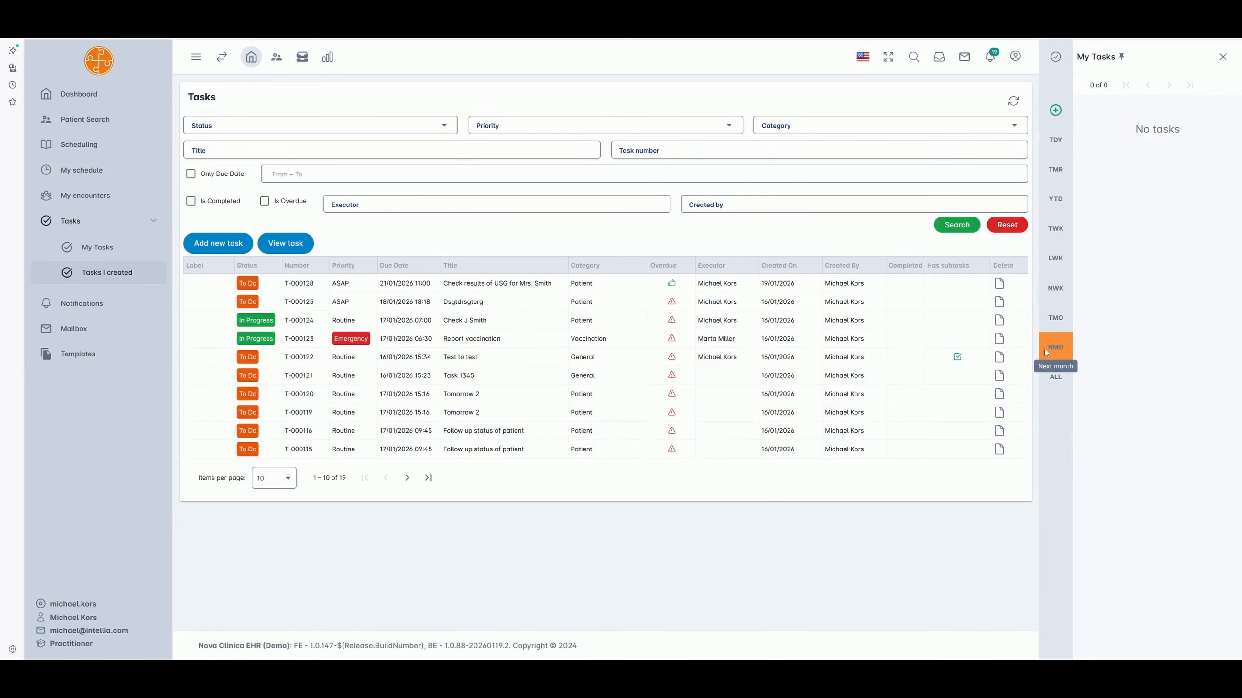
left_click(1055, 377)
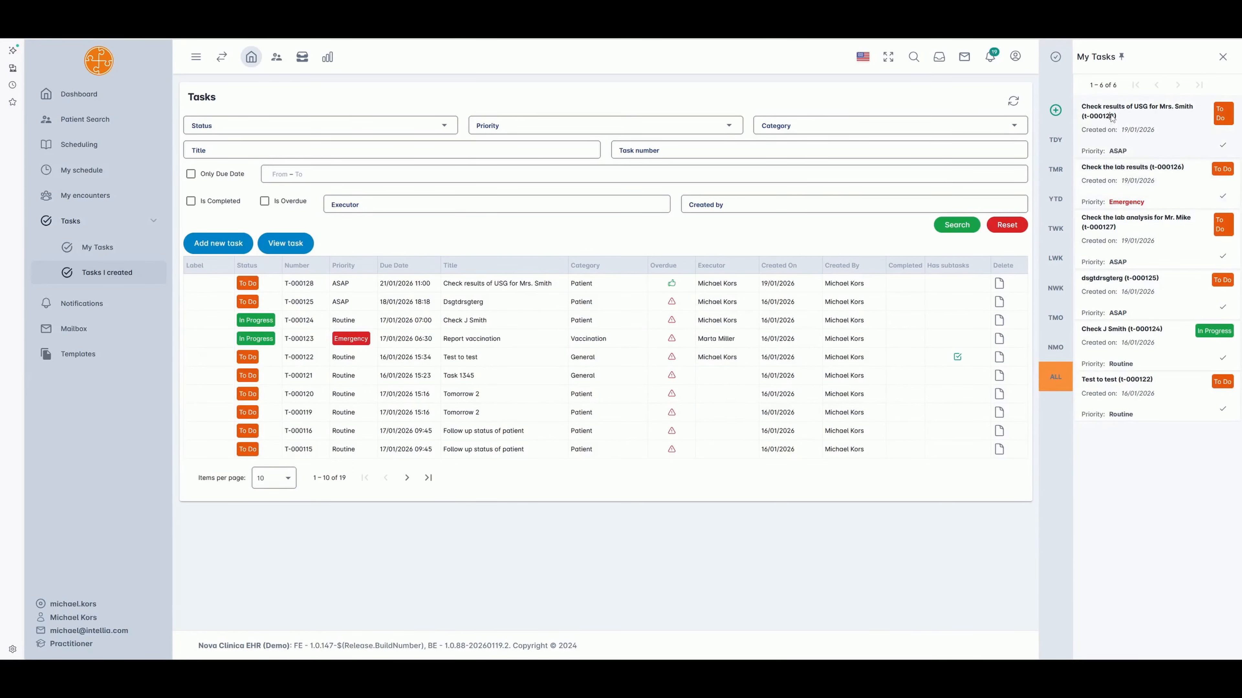
Step: Open the USG results task from the side list, review its history, attachments and schedule, and close it
double_click(1115, 129)
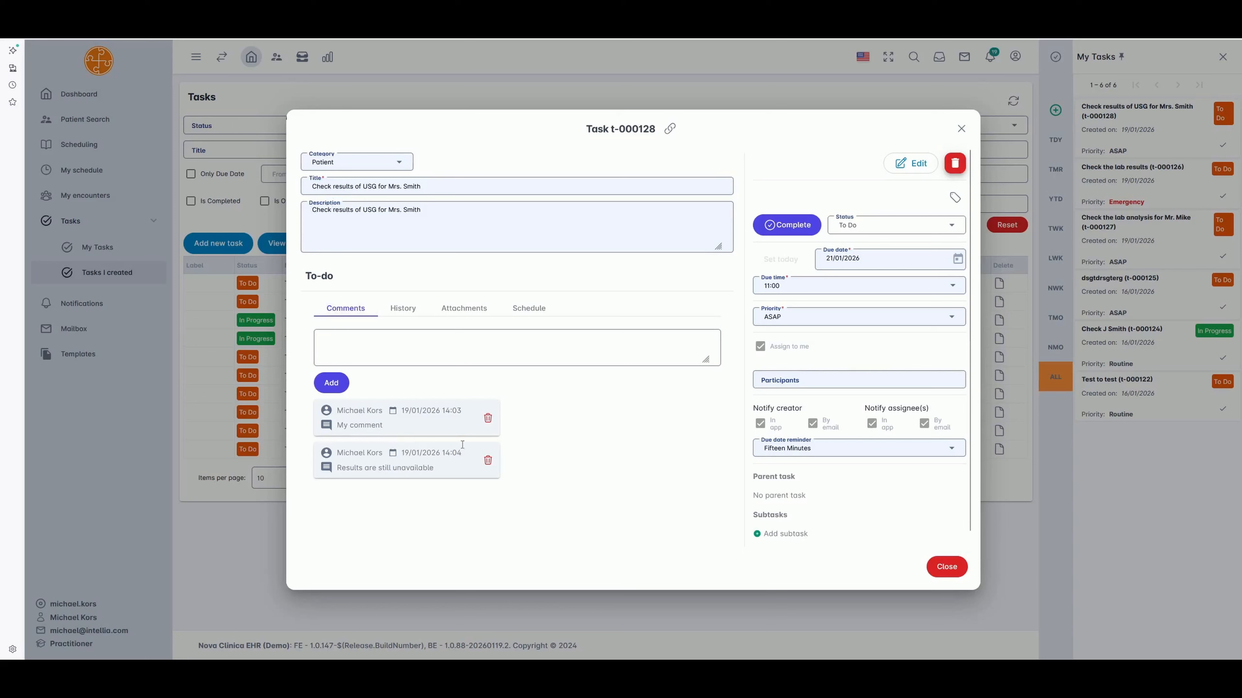
left_click(409, 309)
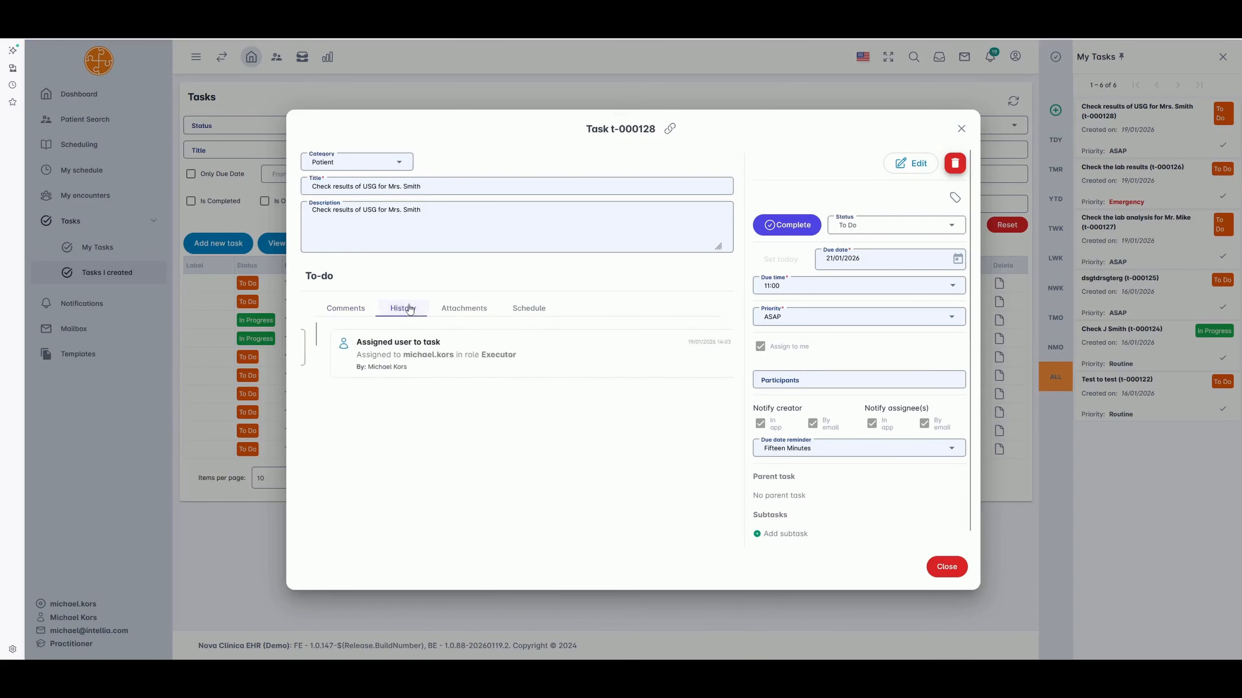
left_click(474, 311)
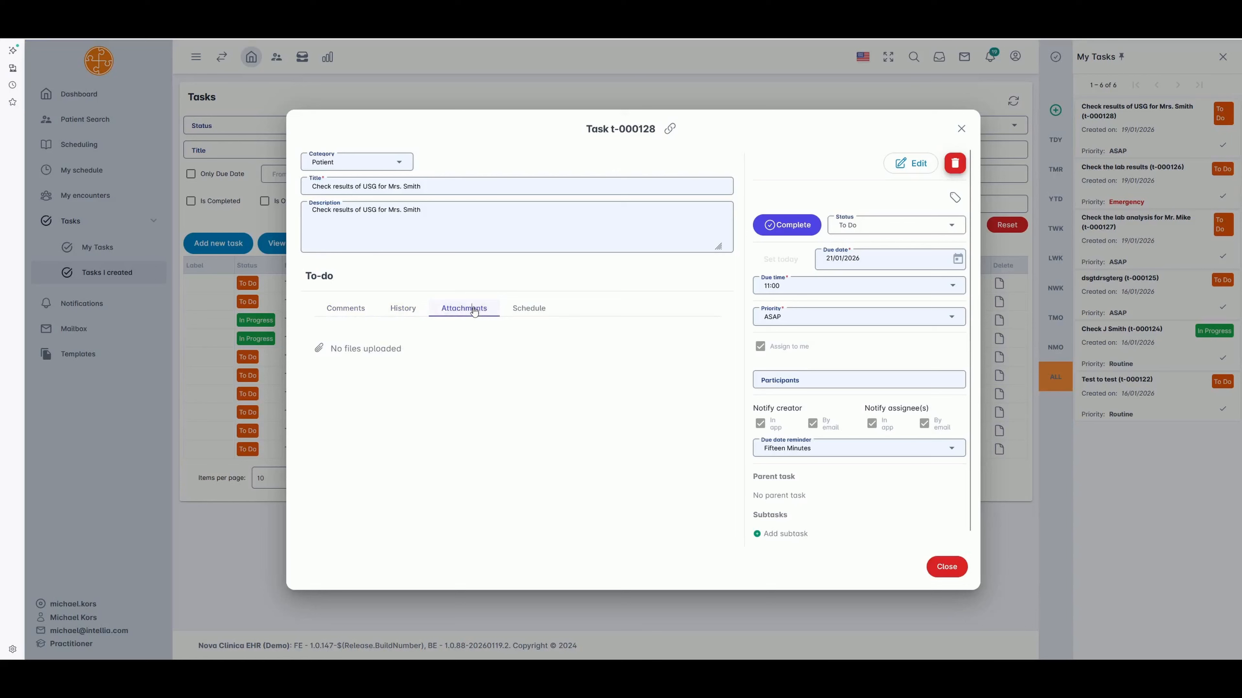
left_click(522, 310)
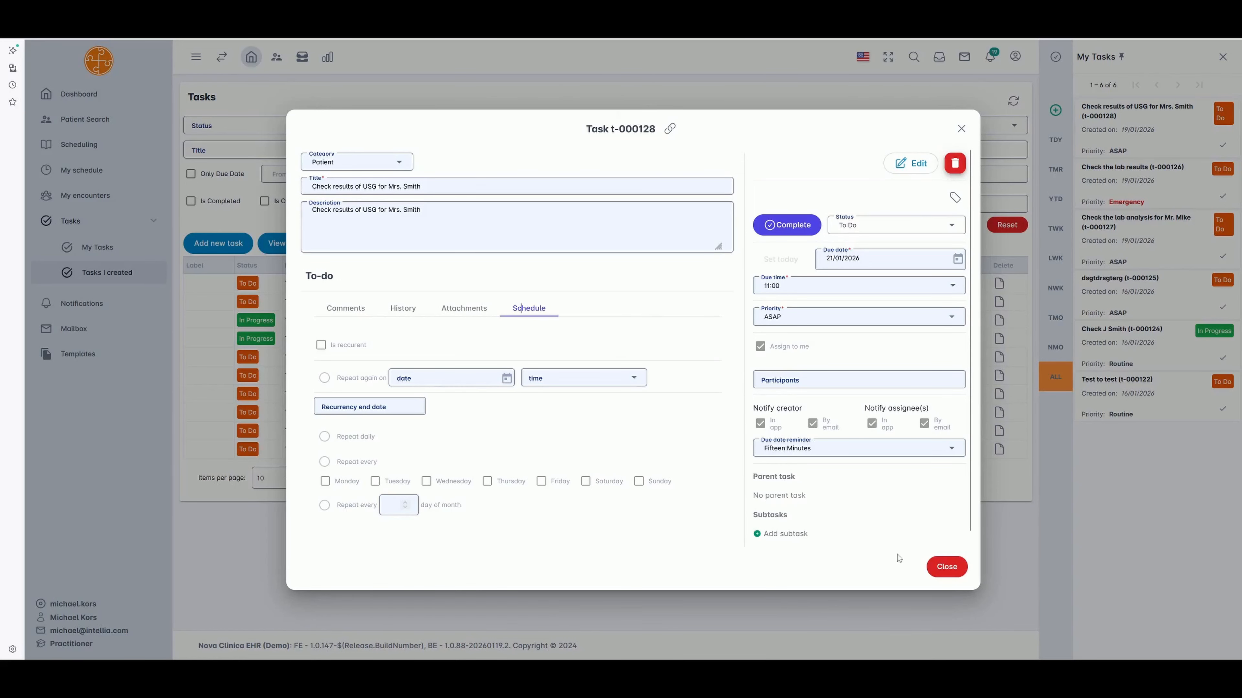
left_click(946, 568)
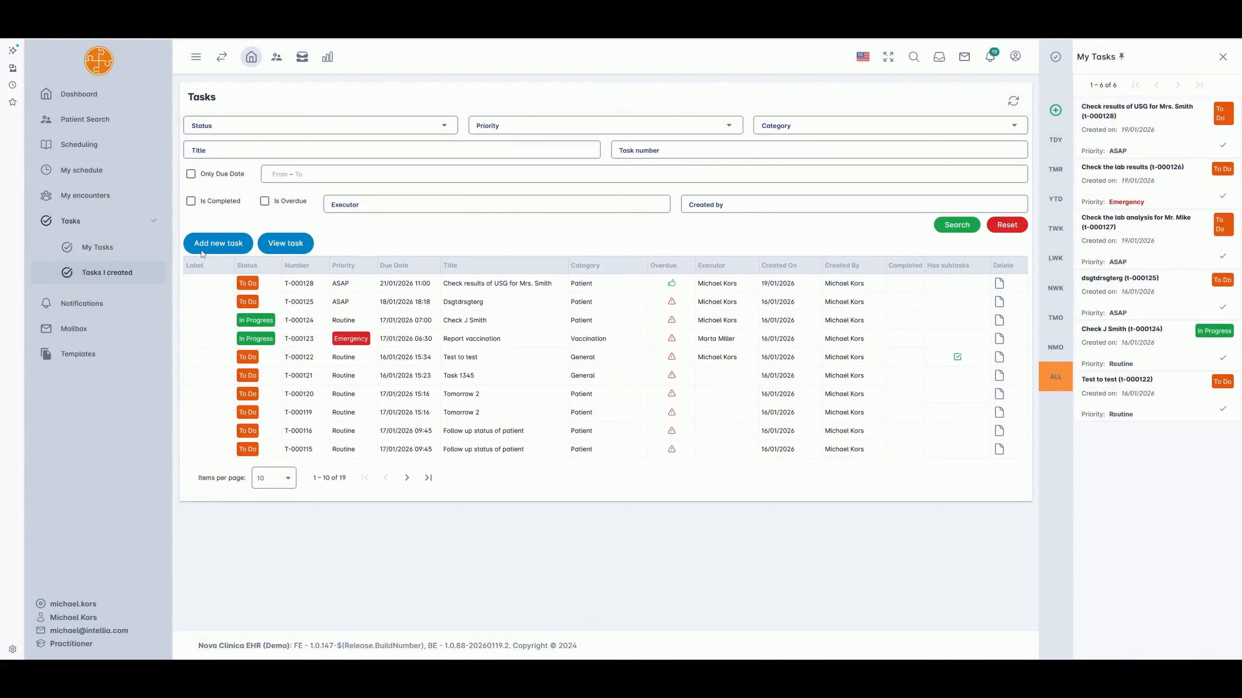
Step: Start a new task and set its category to Patient
left_click(215, 246)
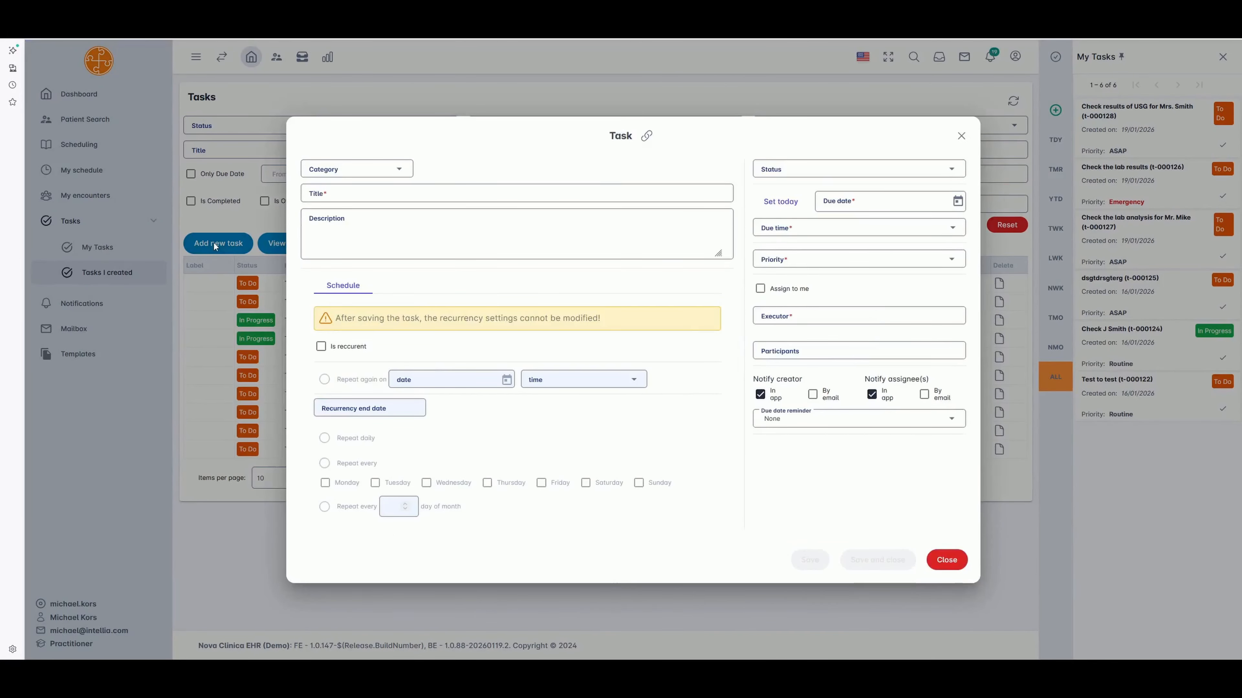
left_click(361, 174)
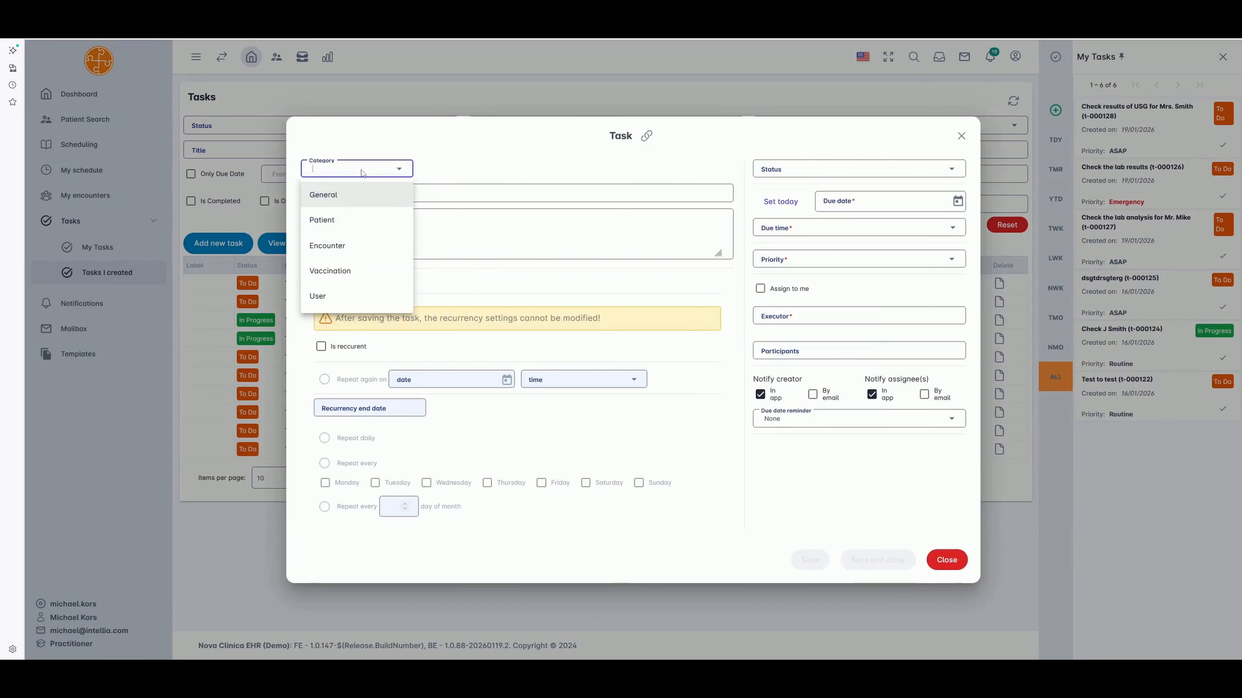
left_click(326, 226)
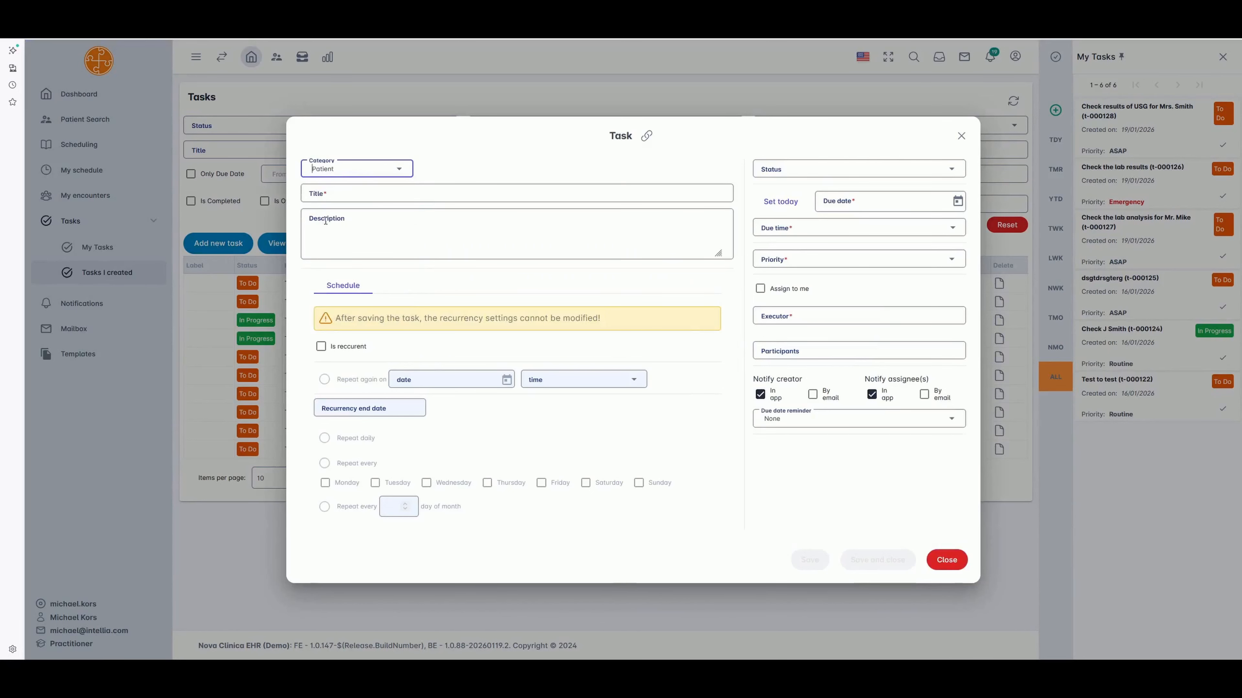
left_click(399, 170)
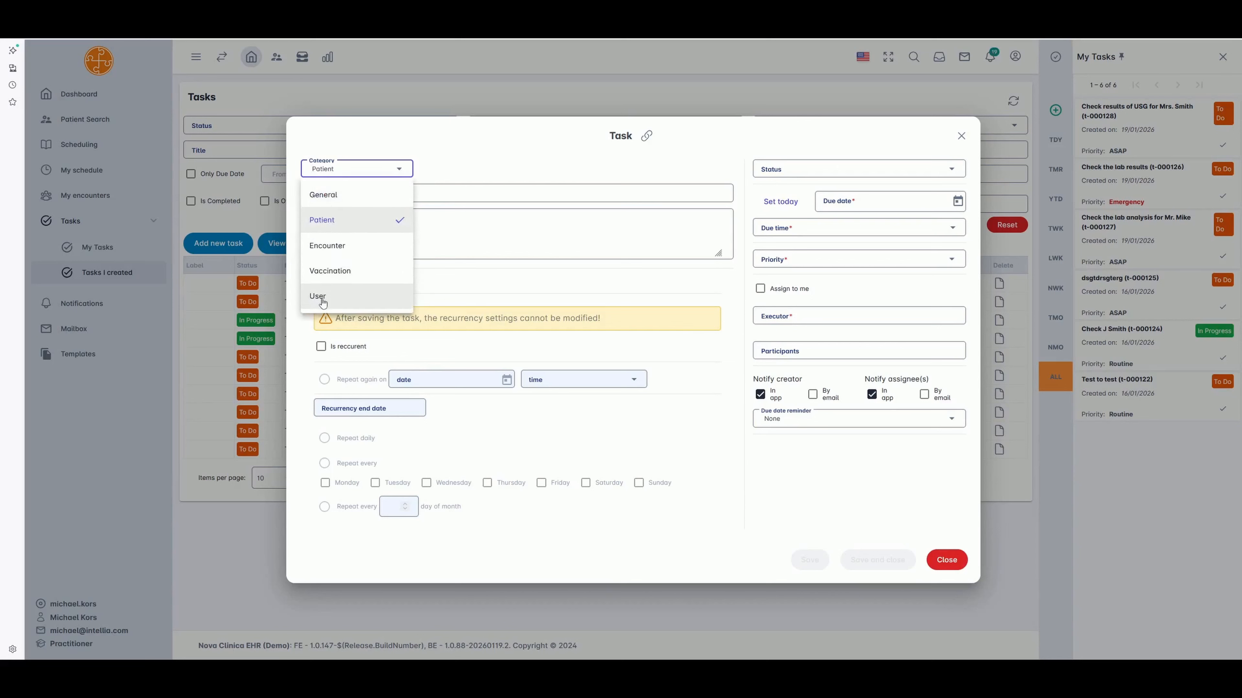
left_click(334, 226)
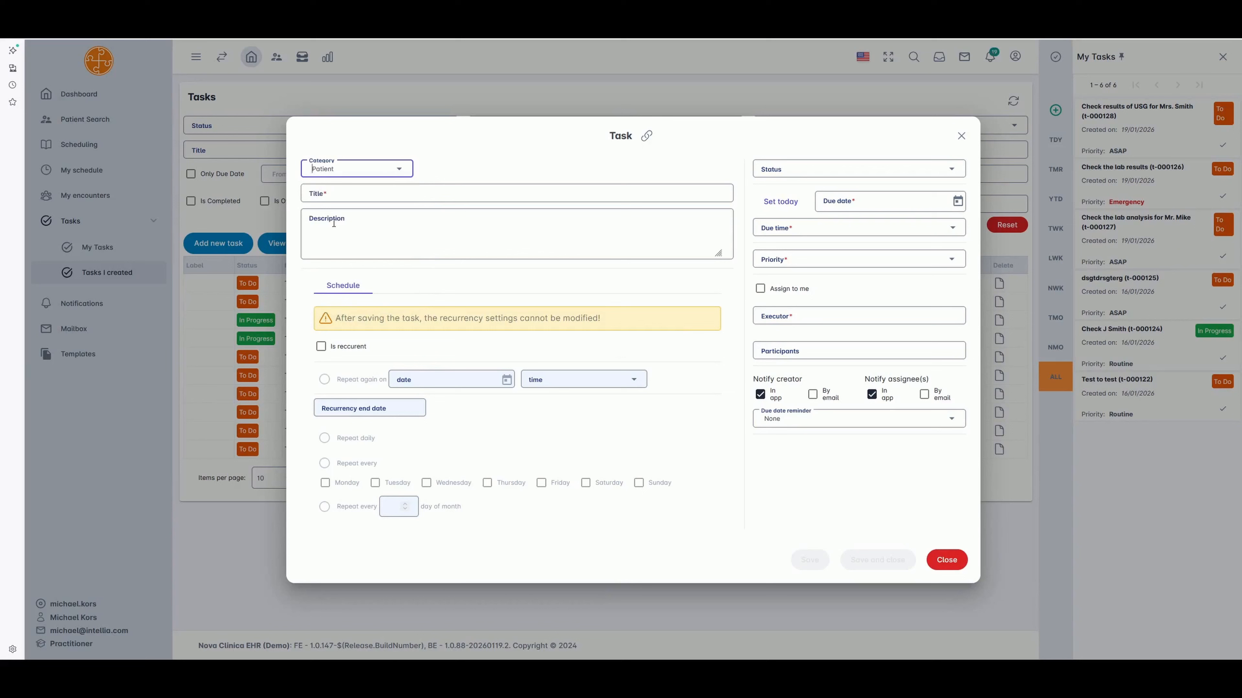
Step: Title the task "To check lab results of" plus the patient's title and surname, and copy the same text into the description
left_click(350, 194)
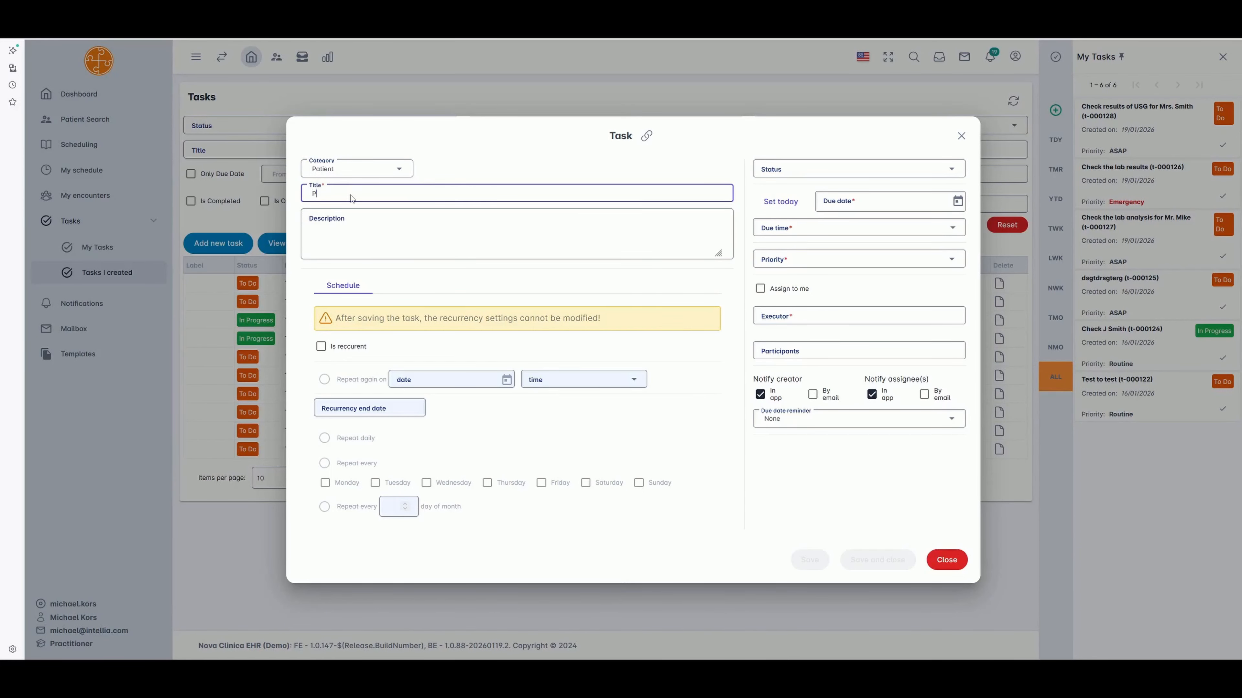
type("To che")
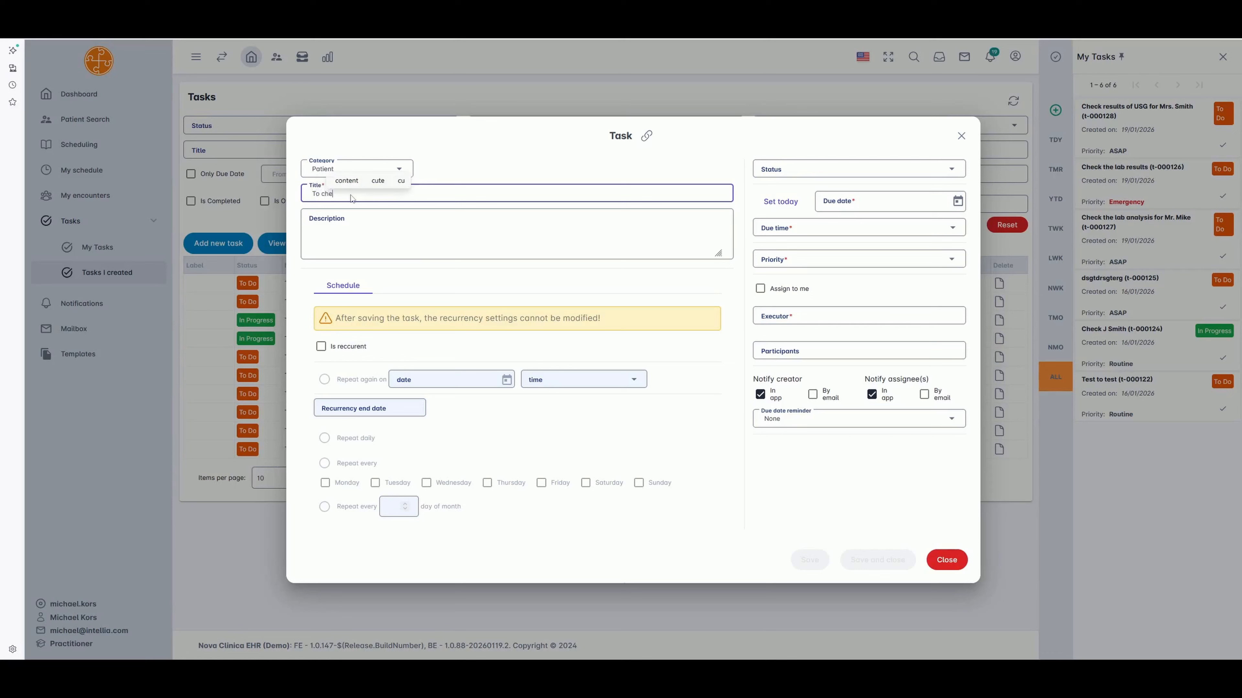
type("ck lab")
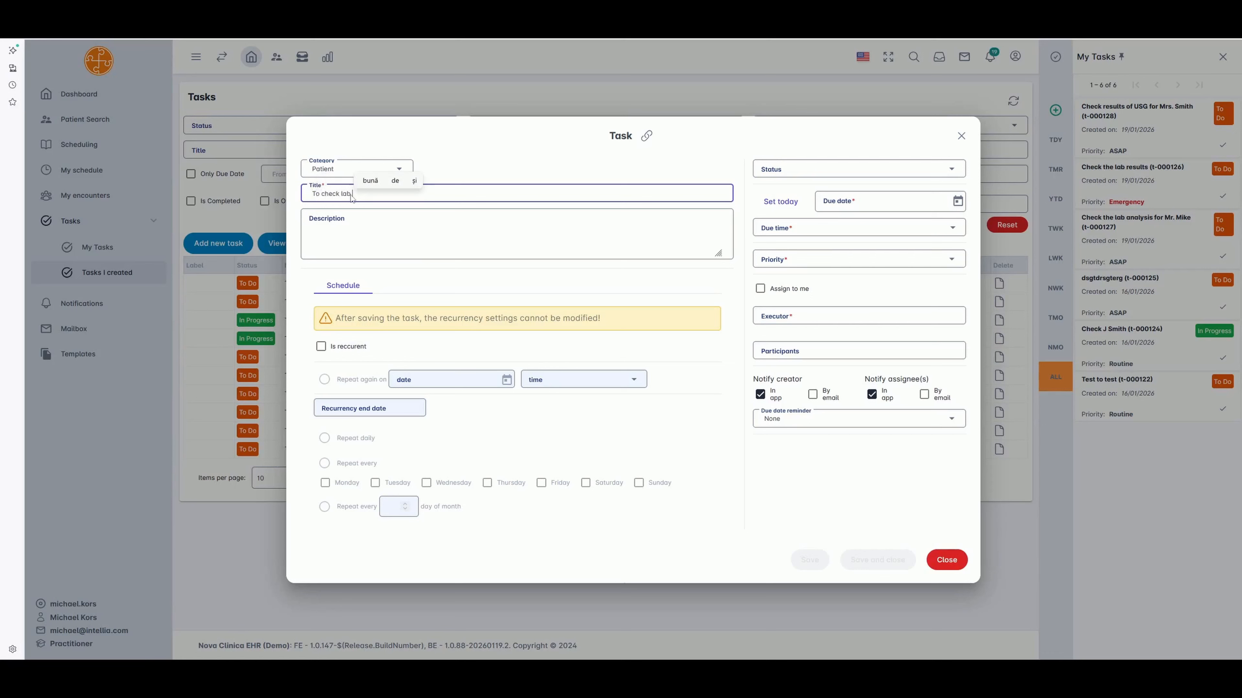
type(" results of ")
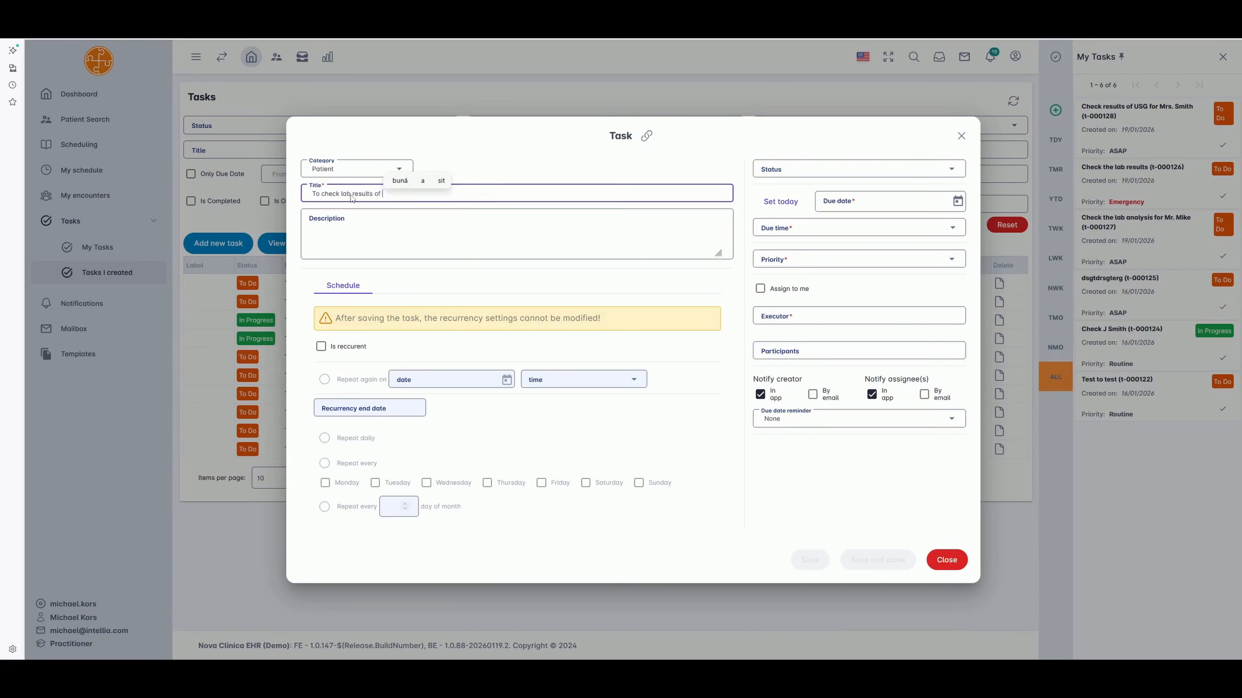
type("Mrs. Smith")
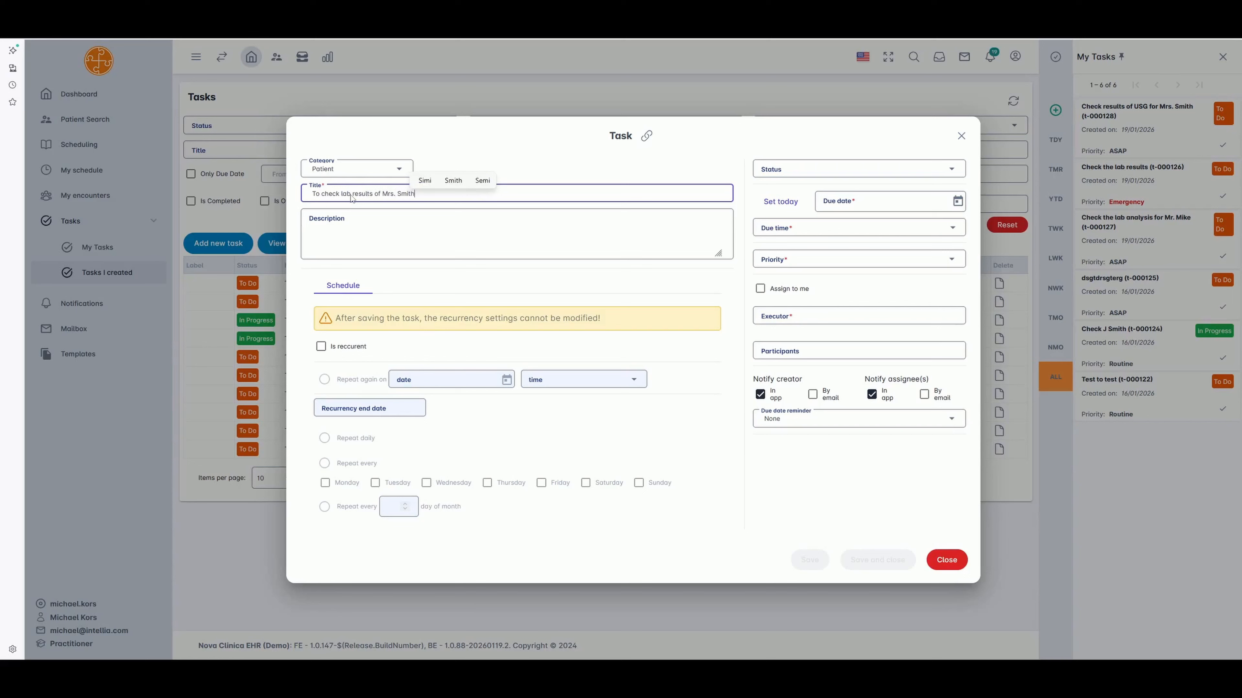
key("ctrl+a")
key("ctrl+c")
left_click(363, 225)
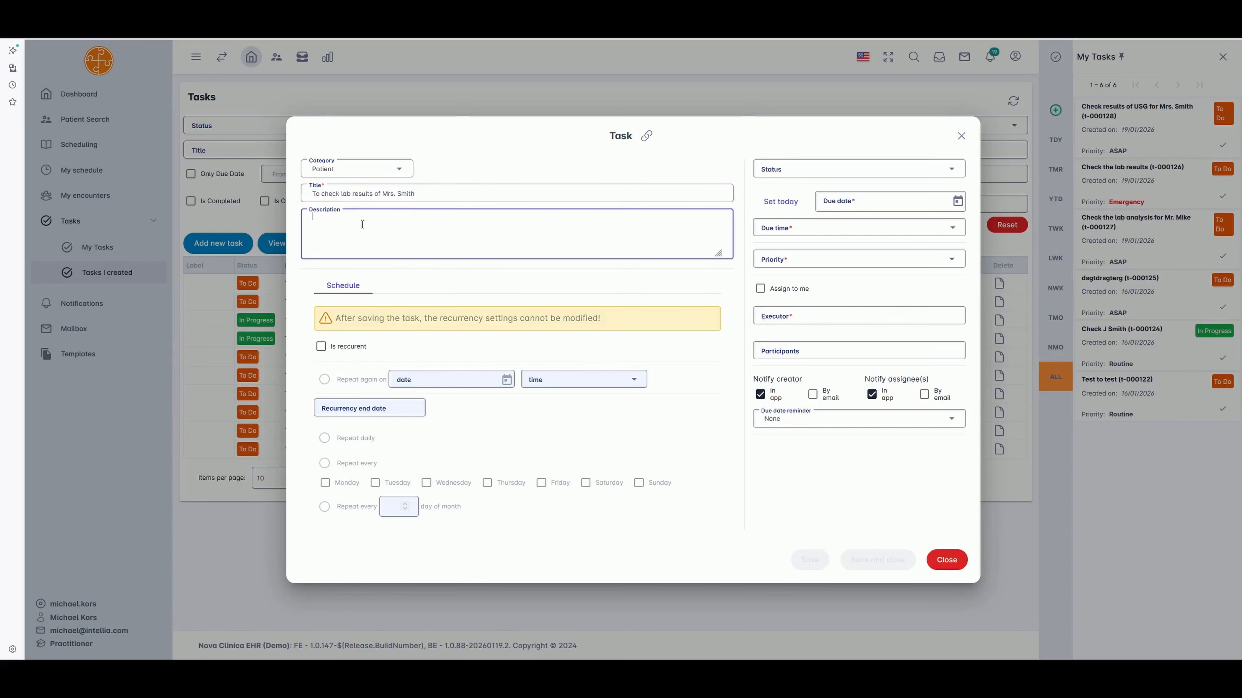
key("ctrl+v")
Step: Make the task recurrent, repeating again on 12/01/2026 at 05:30
left_click(324, 351)
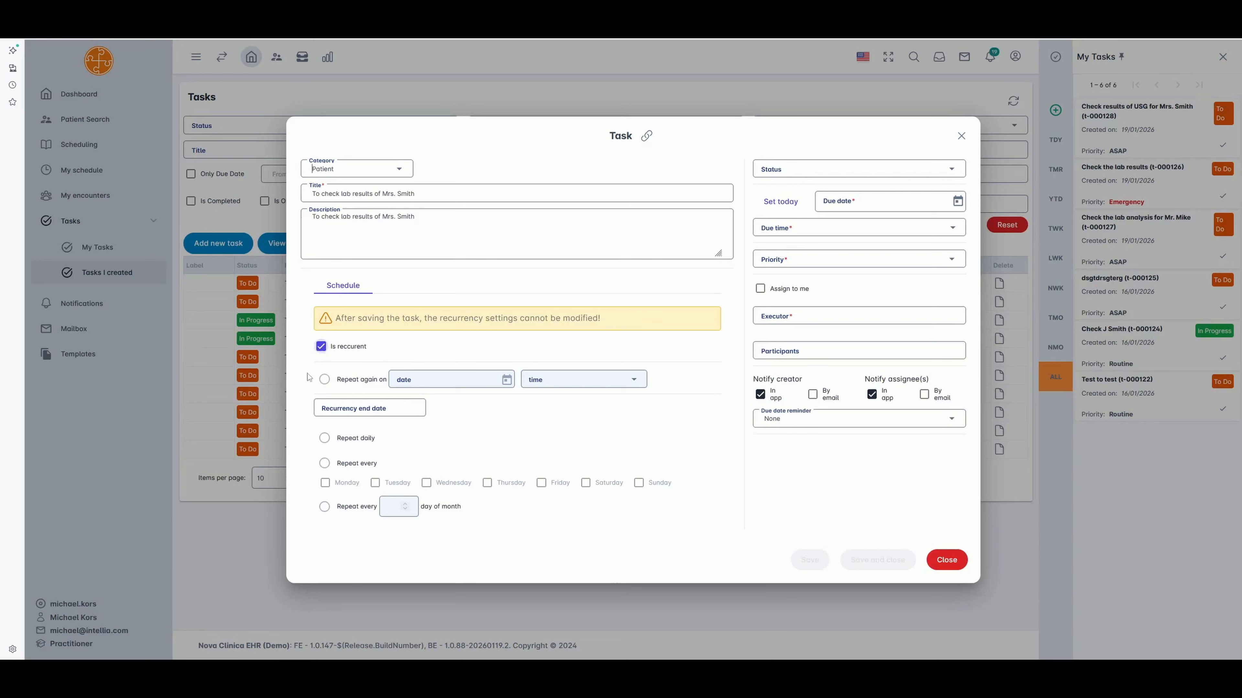
left_click(324, 381)
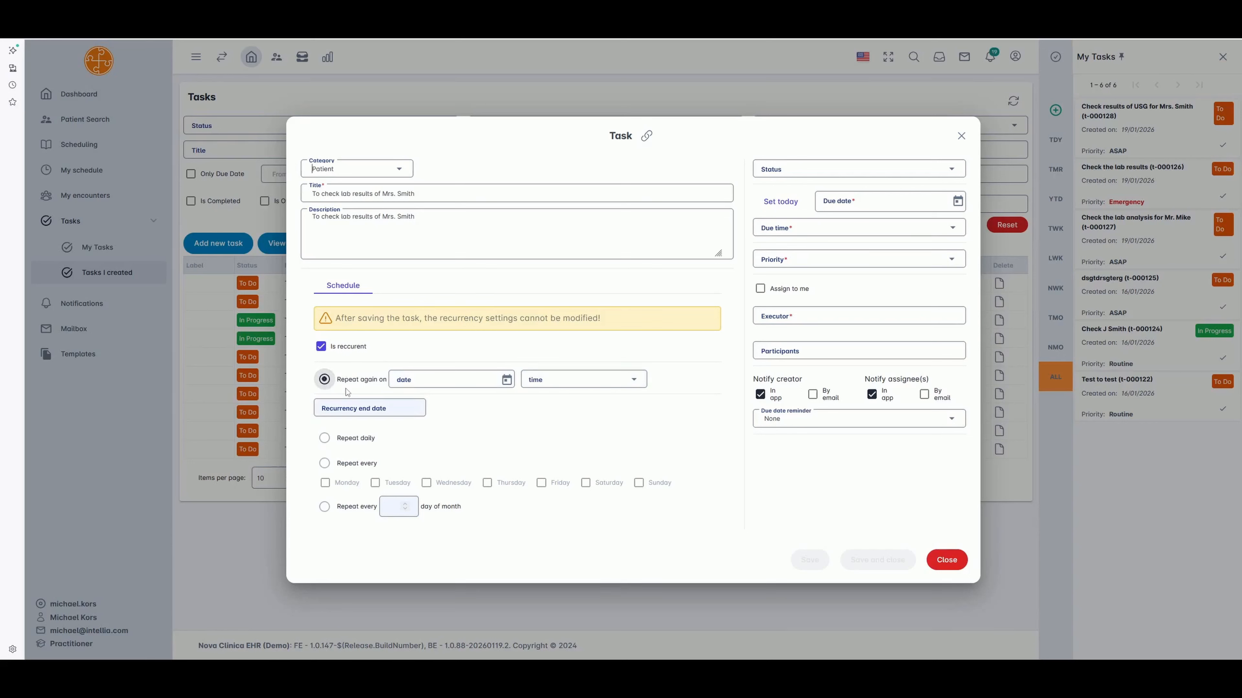
left_click(499, 385)
left_click(511, 385)
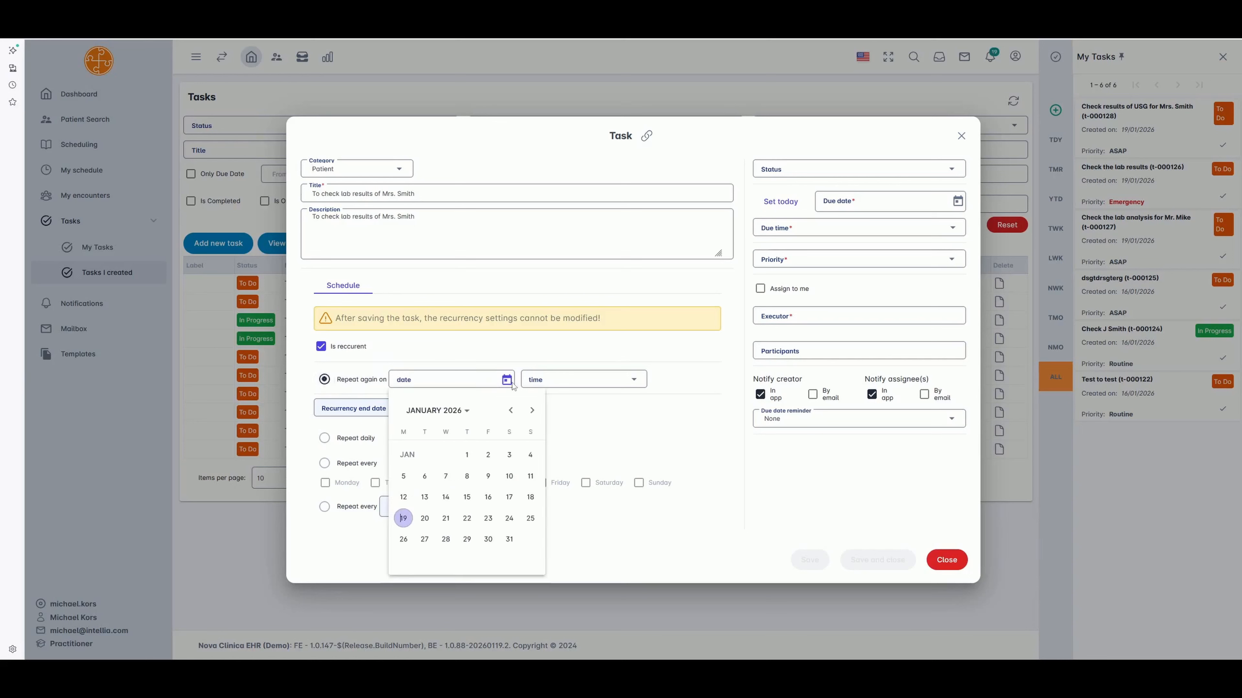
left_click(407, 499)
left_click(557, 384)
scroll(556, 453, "down", 5)
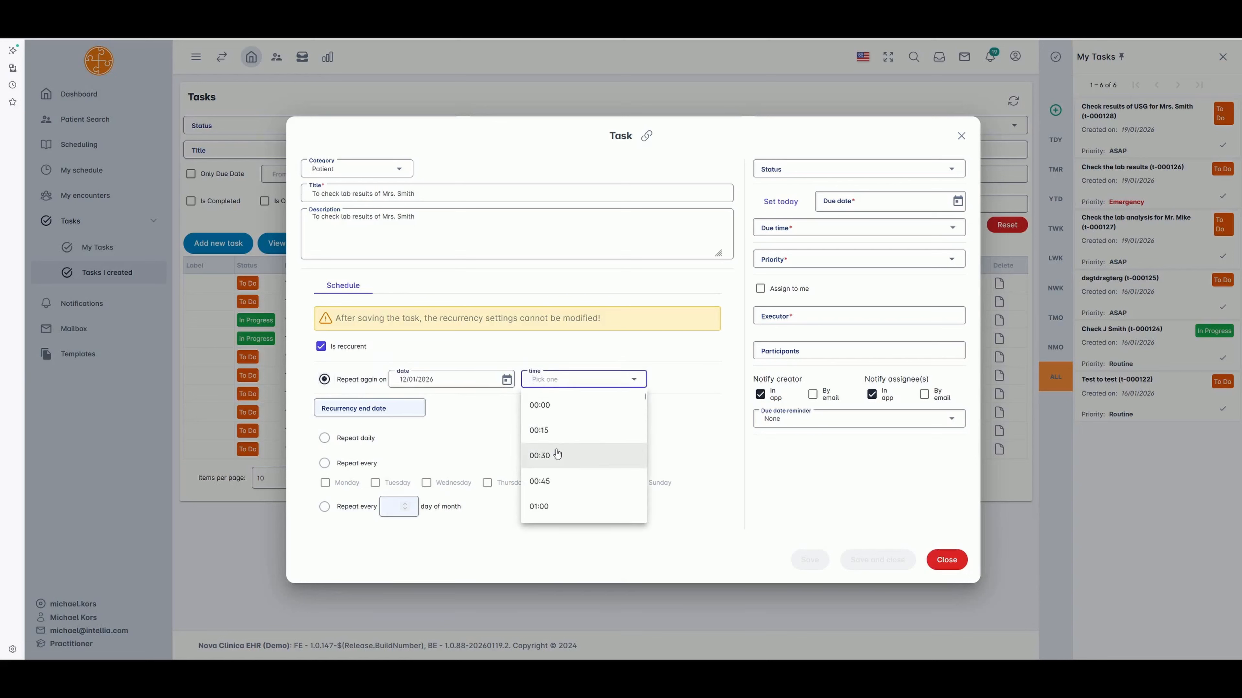
scroll(553, 457, "down", 3)
left_click(545, 465)
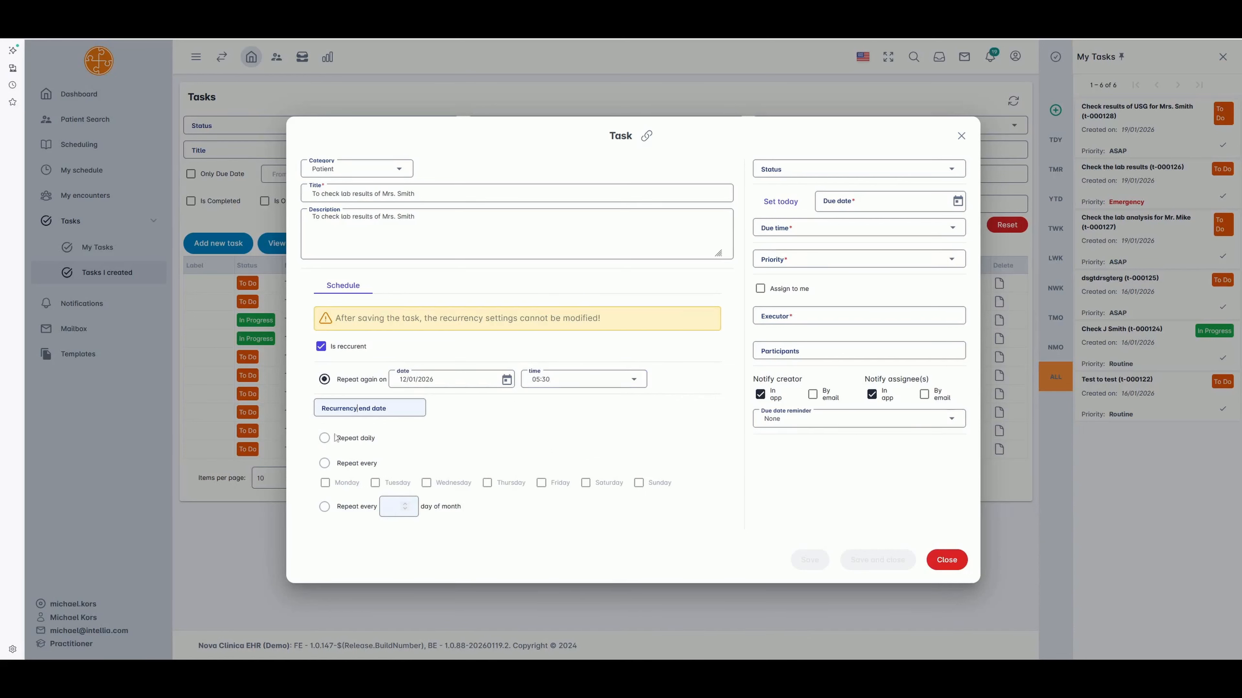
Step: Change the task's recurrence to repeat every 5 day of month
left_click(323, 440)
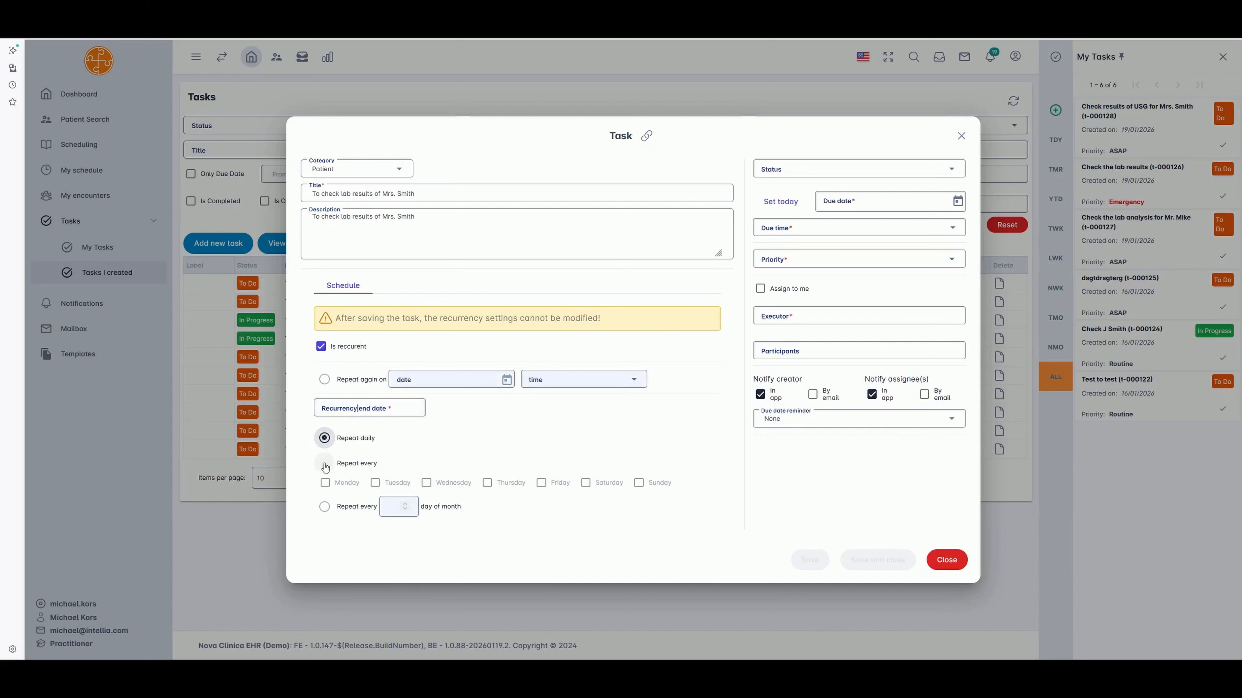
left_click(325, 467)
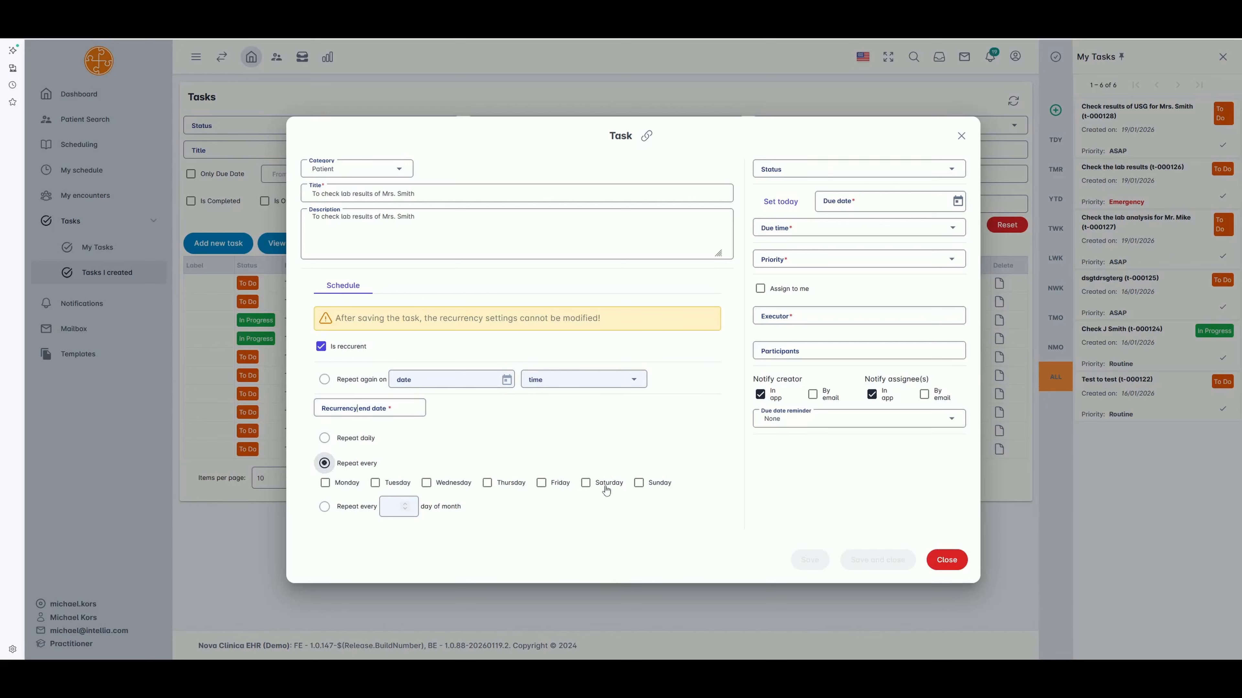
left_click(324, 508)
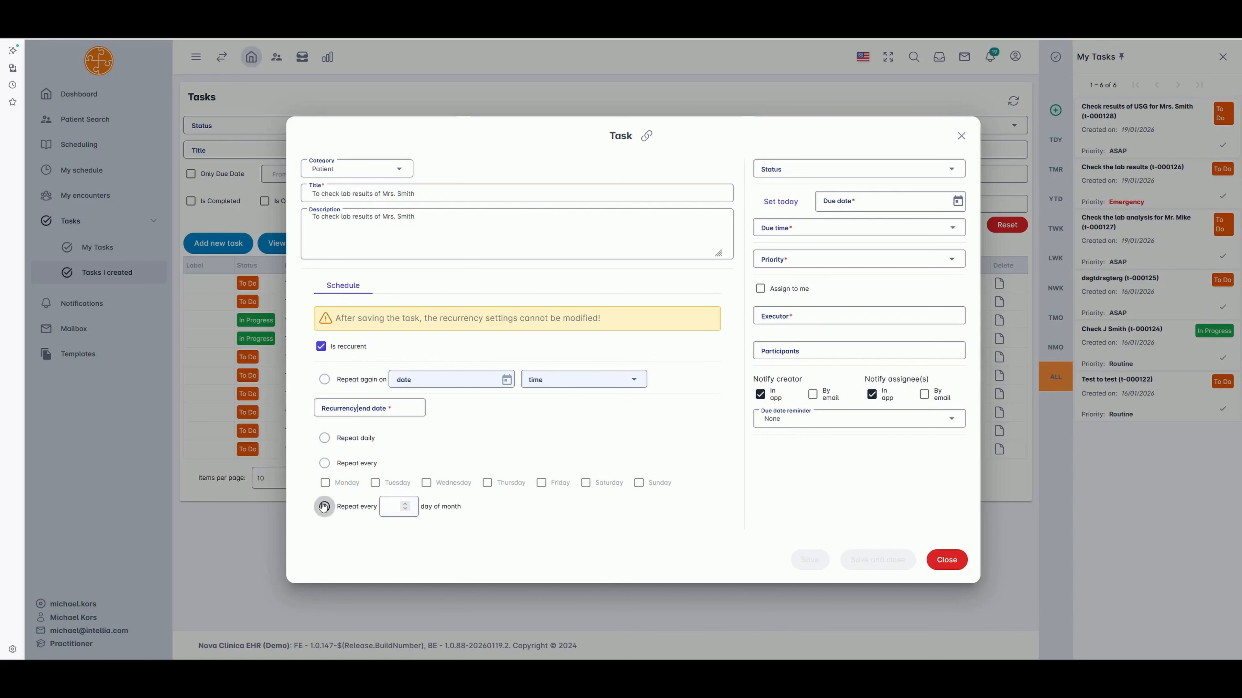
left_click(400, 509)
type("5")
key("shift+Tab")
Step: Set the due date to today, 19/01/2026, with due time 23:30, and set the priority to ASAP
left_click(950, 171)
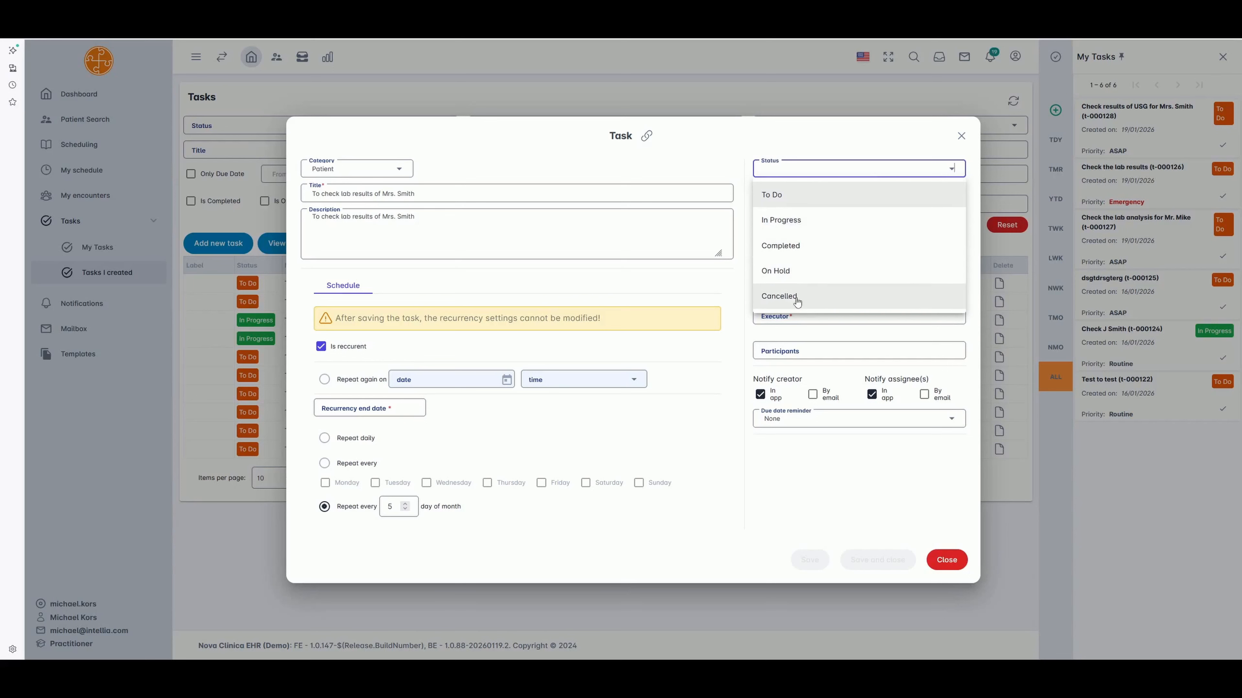
left_click(742, 217)
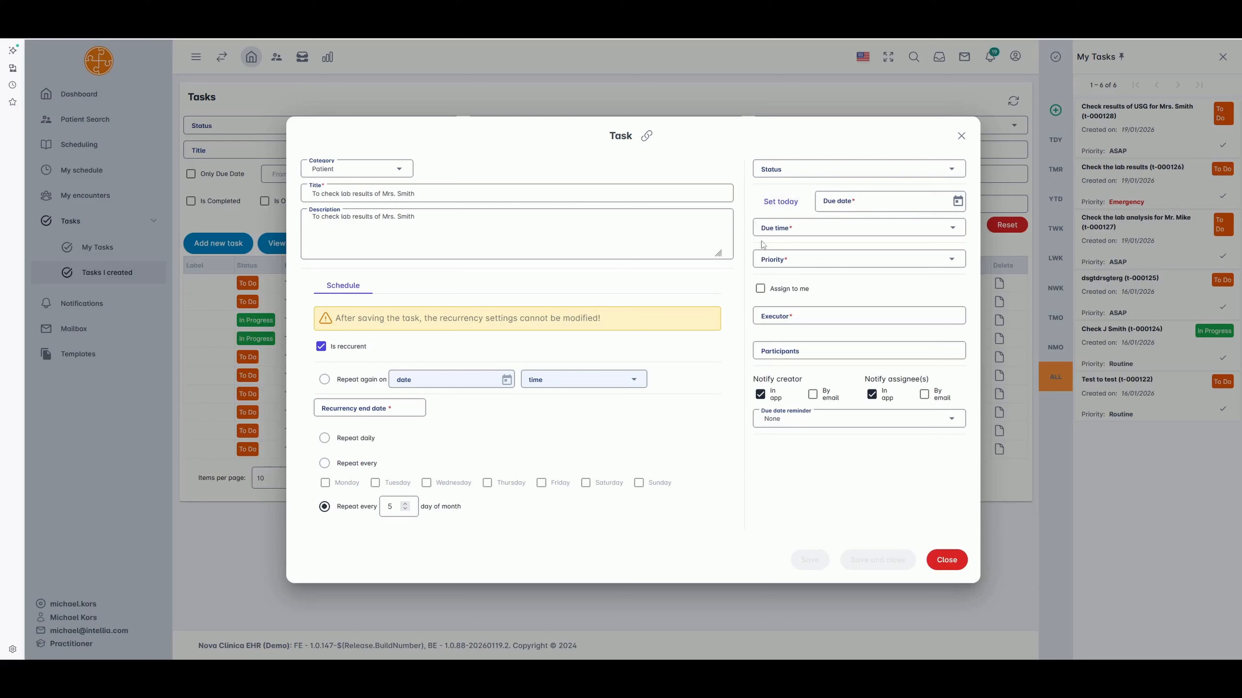
left_click(957, 201)
left_click(936, 213)
left_click(785, 208)
left_click(953, 229)
scroll(895, 331, "down", 10)
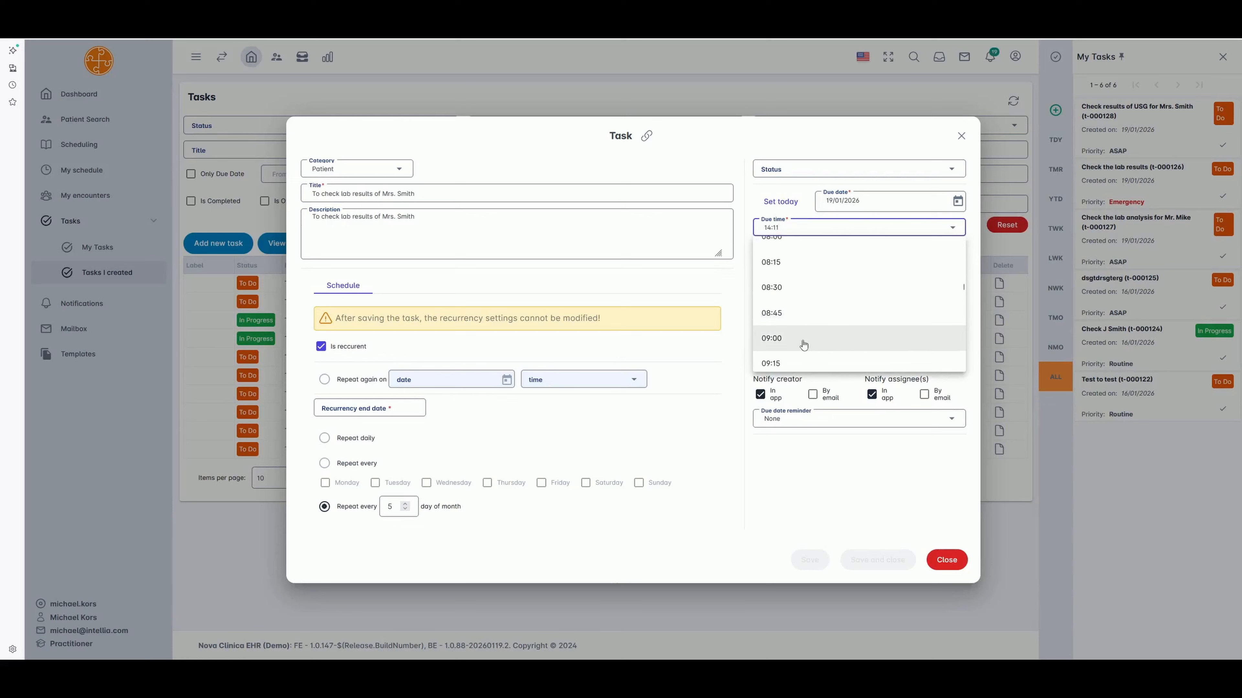
left_click(788, 343)
left_click(954, 229)
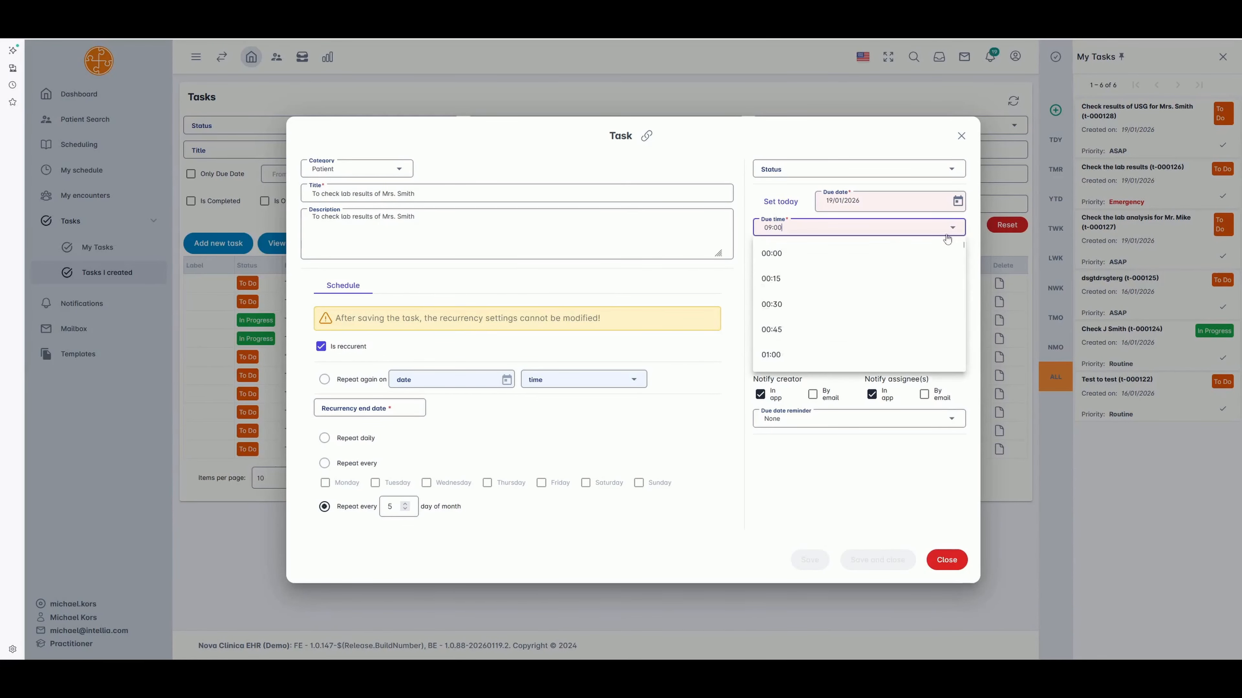
scroll(860, 304, "down", 20)
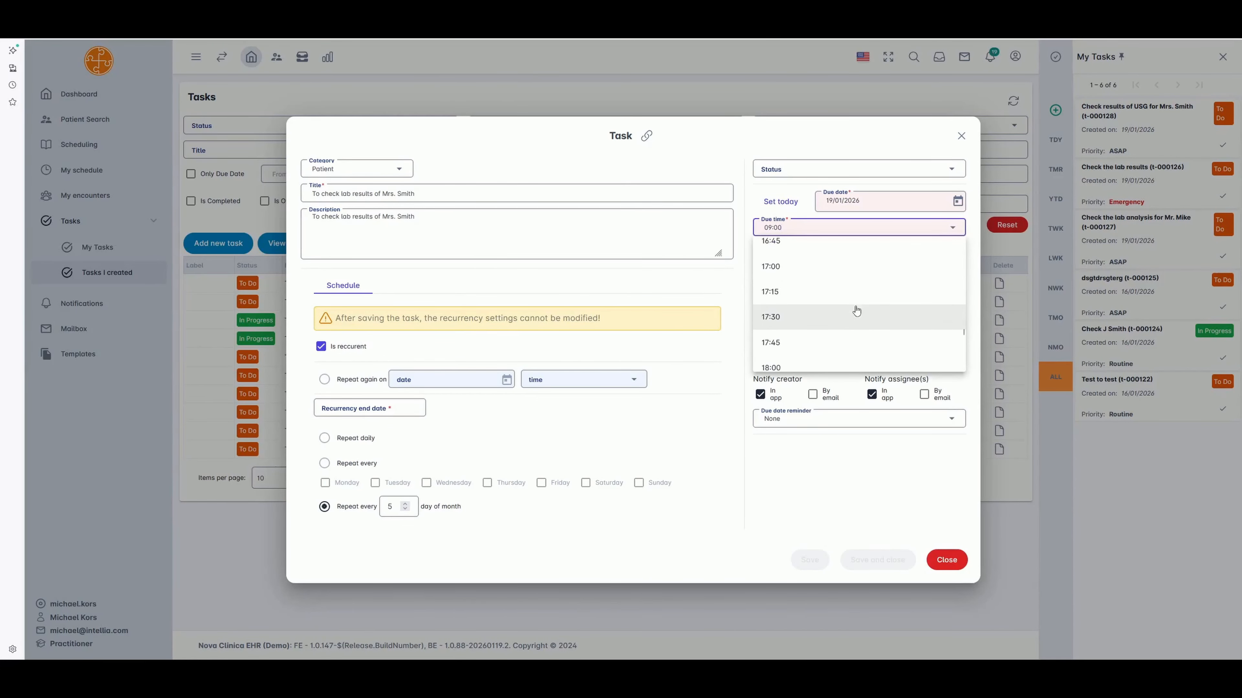
left_click(790, 329)
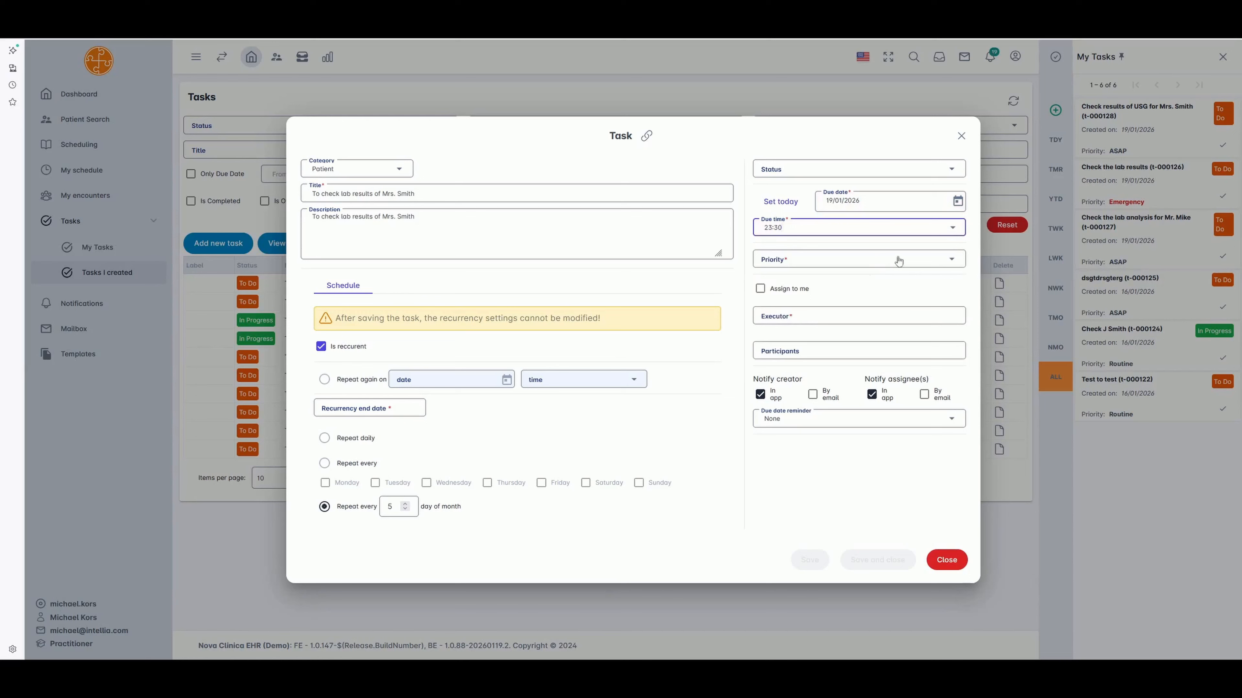
left_click(949, 262)
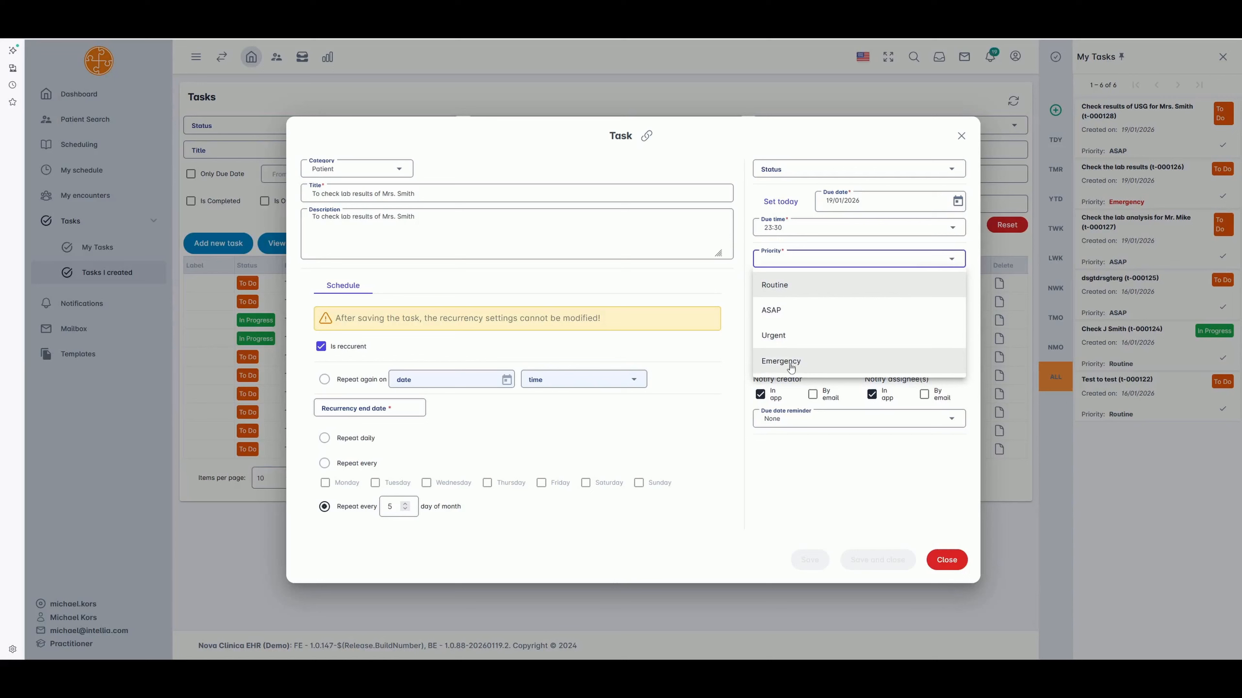
left_click(777, 312)
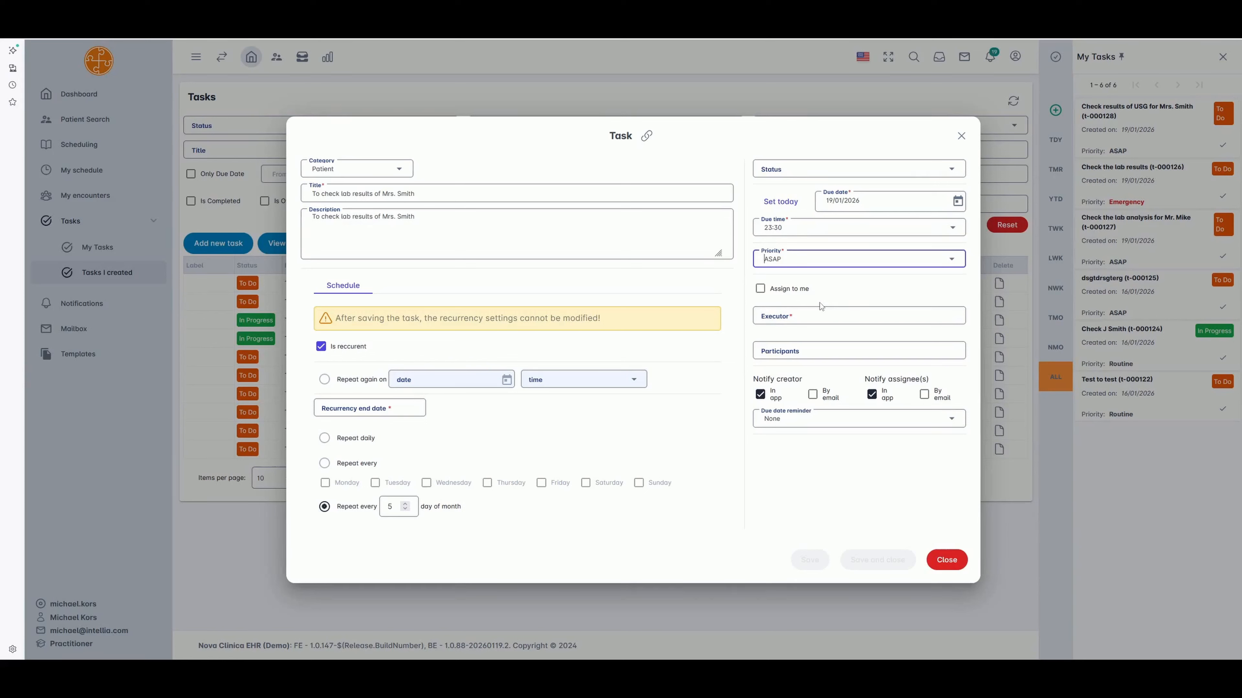
Step: Try one colleague and a second one as the task's executor, and remove the selection
left_click(792, 312)
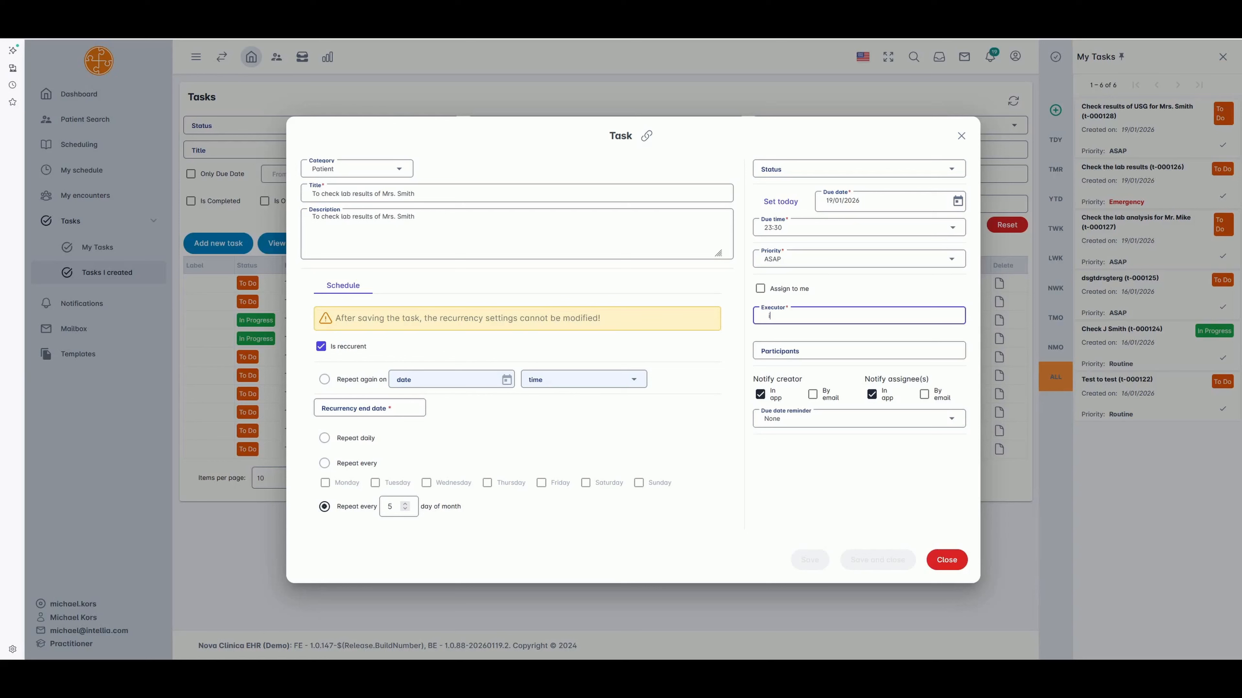
type("ir")
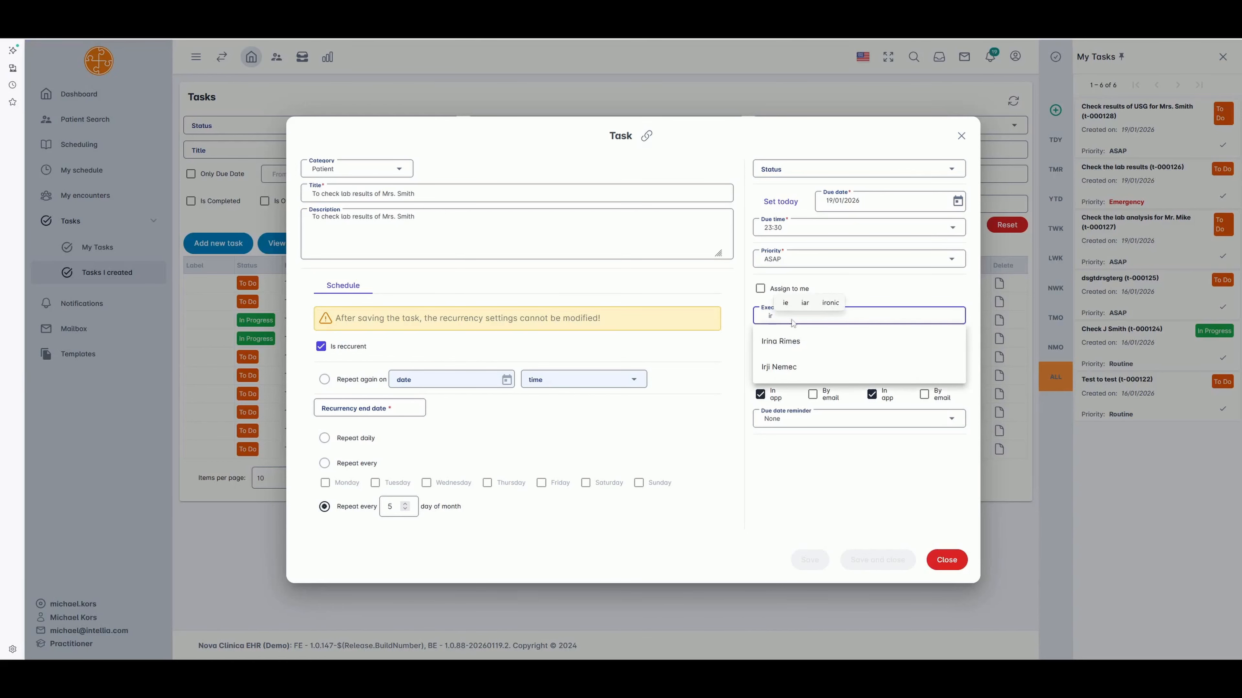
left_click(779, 366)
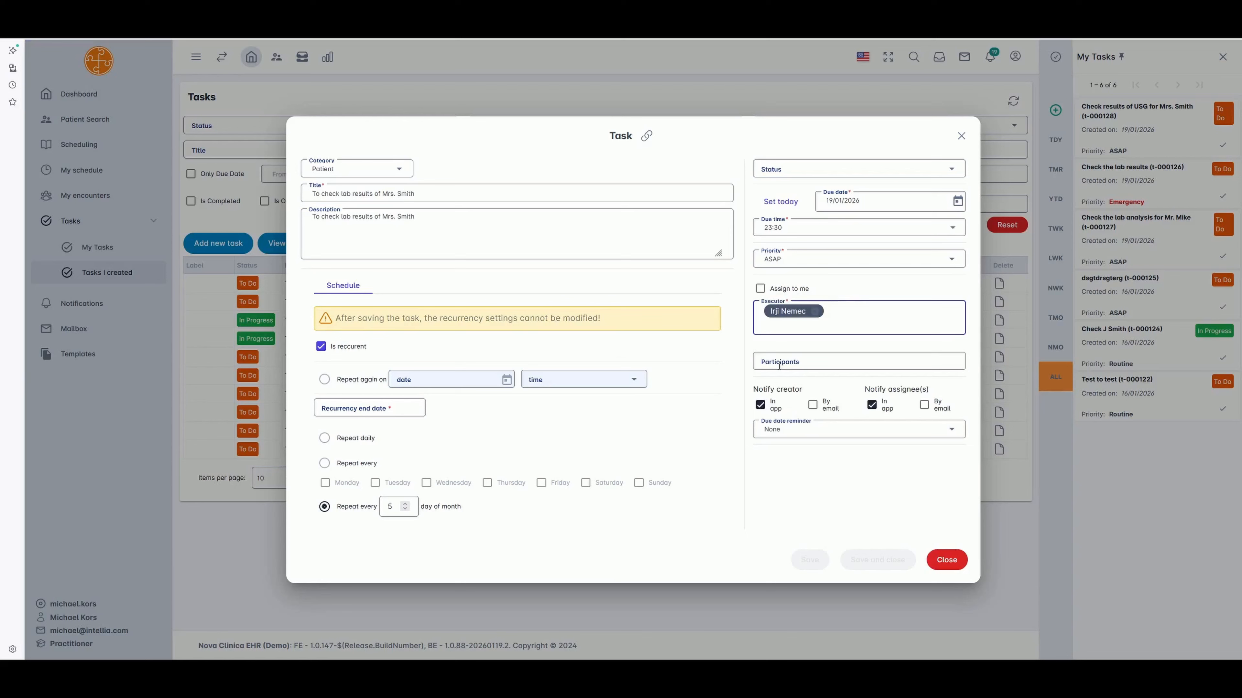
type("iri")
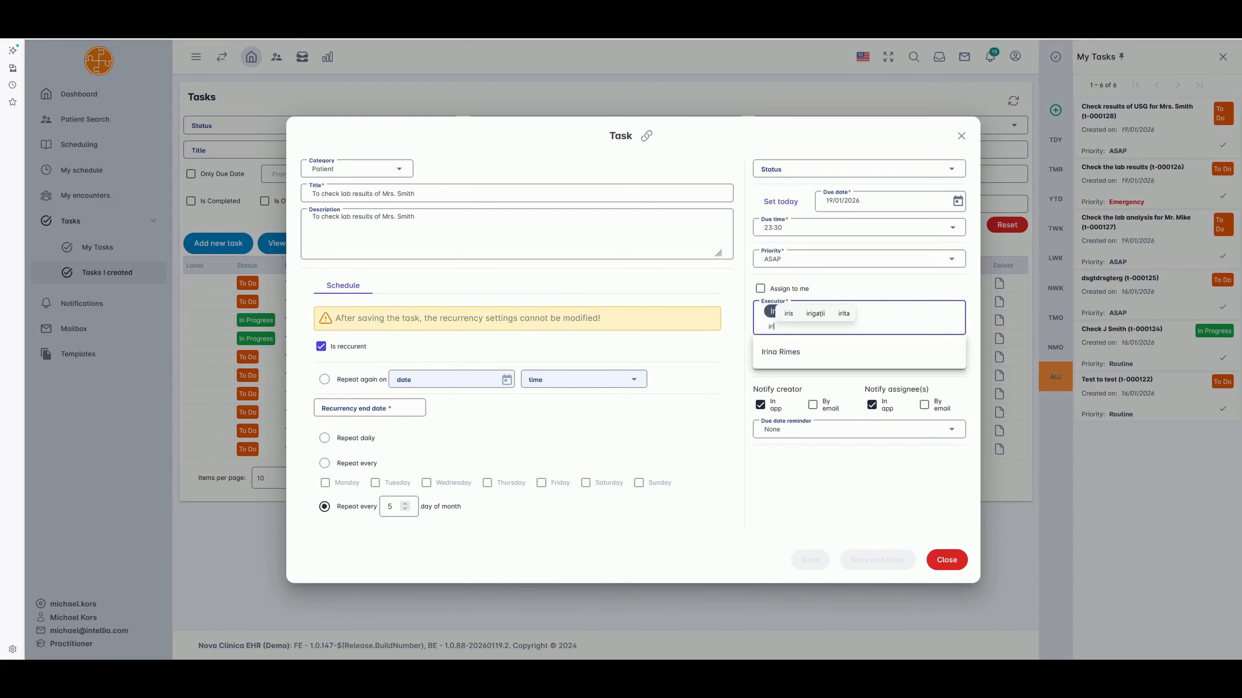
left_click(786, 356)
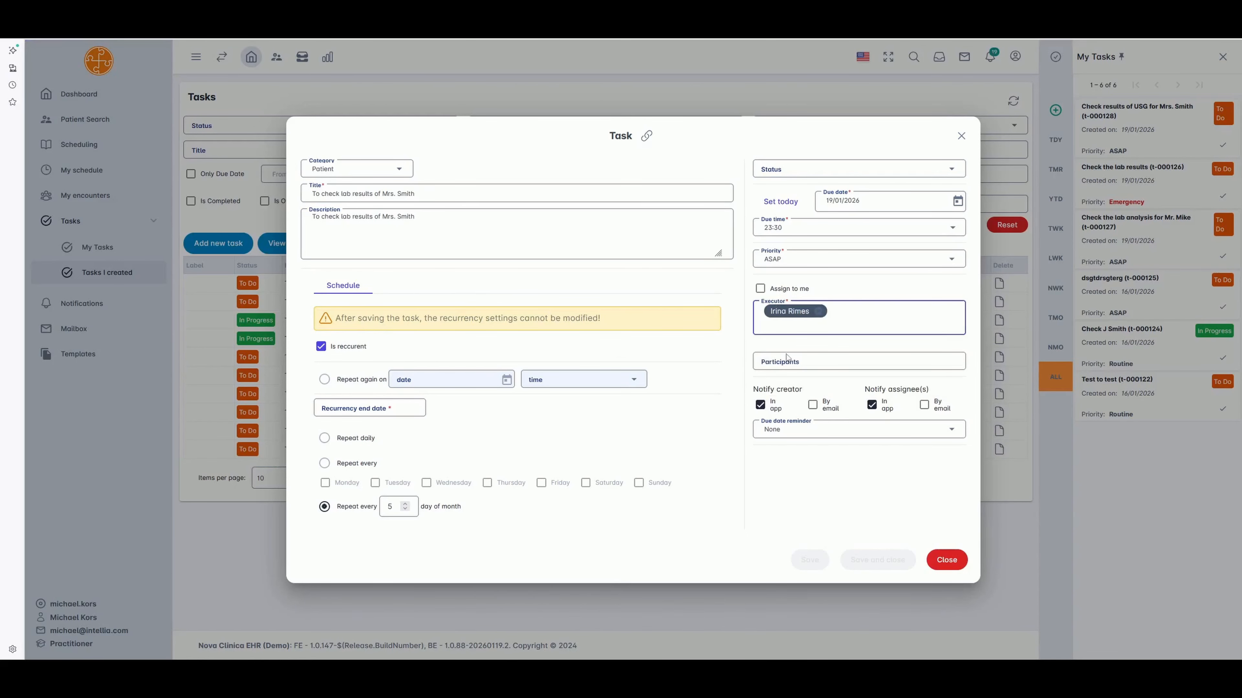
left_click(821, 313)
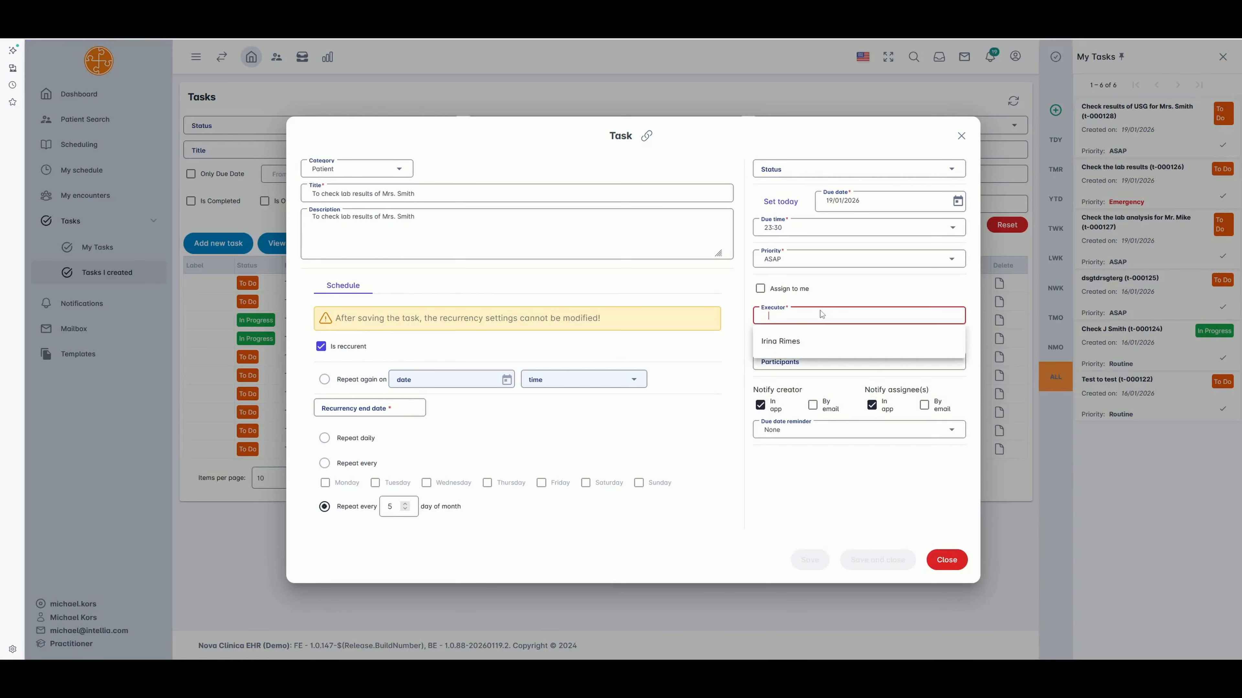
Step: Assign the task to the current account and add the two colleagues whose first names start with "Ir" as participants
left_click(759, 290)
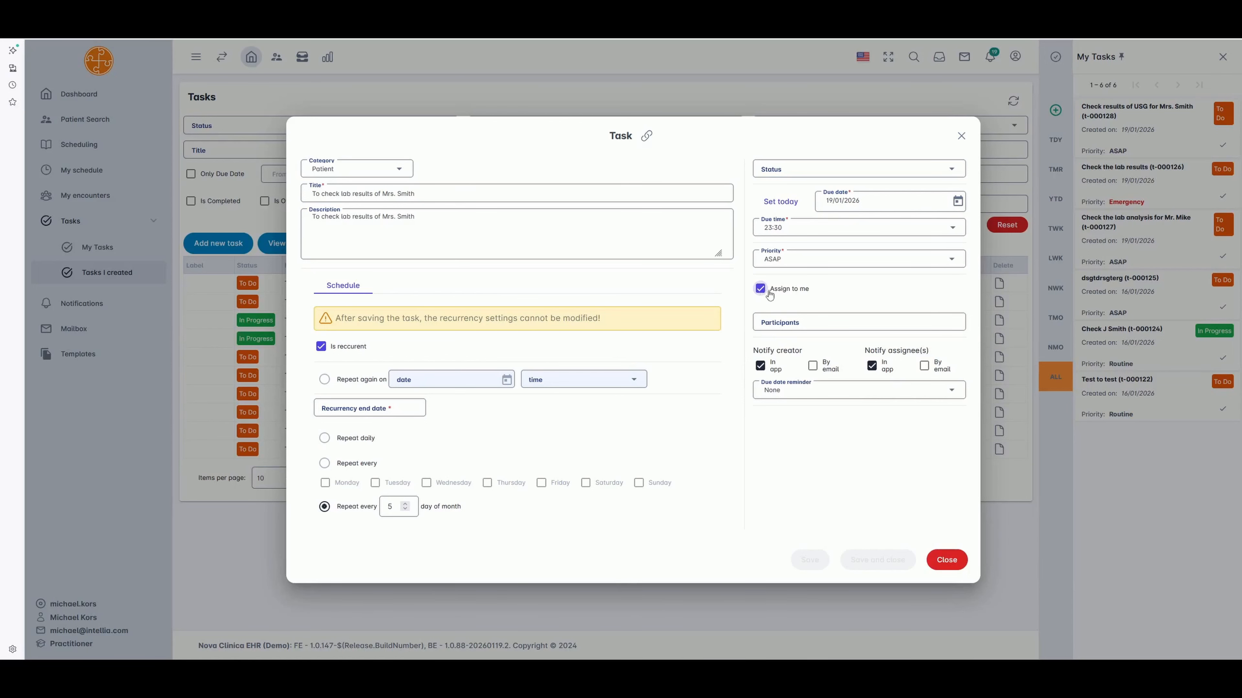
left_click(802, 321)
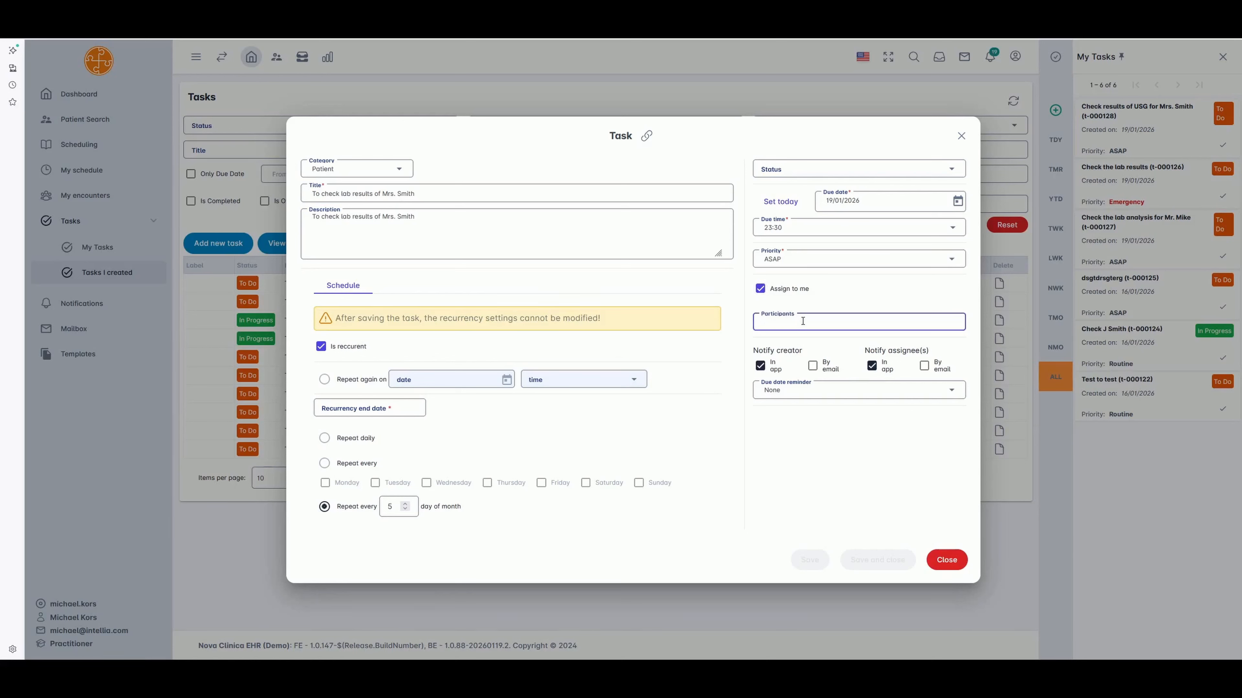
type("Iri")
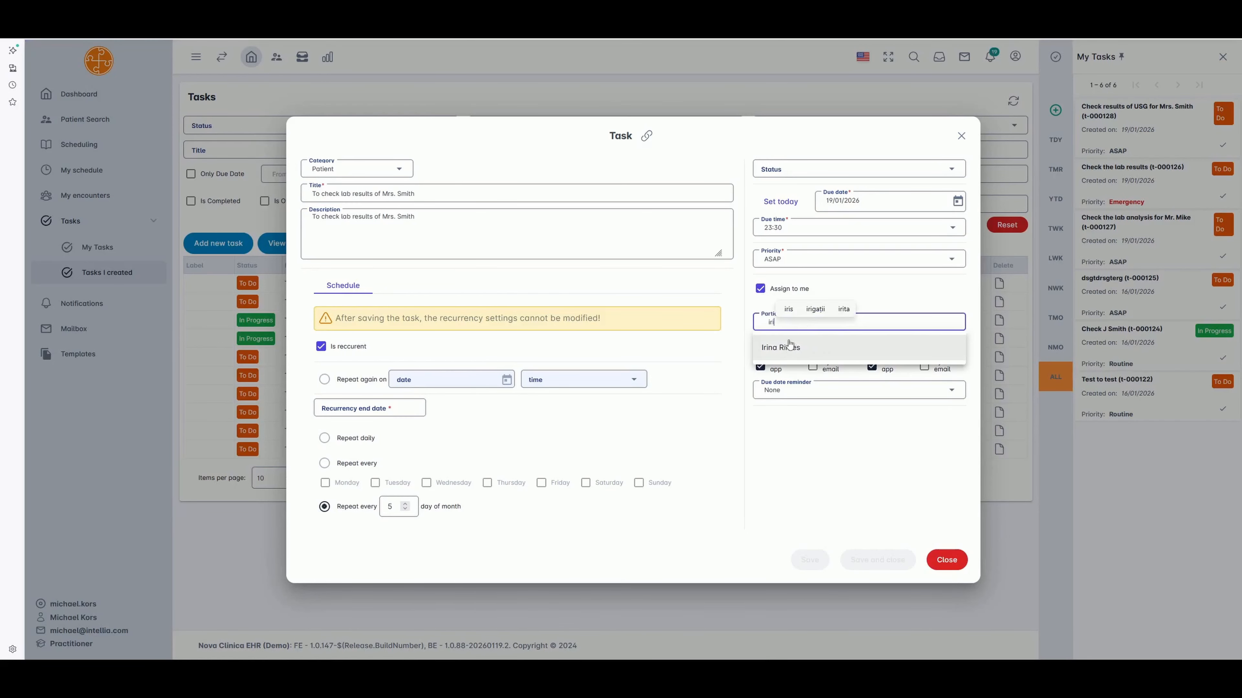
left_click(788, 346)
type("irj")
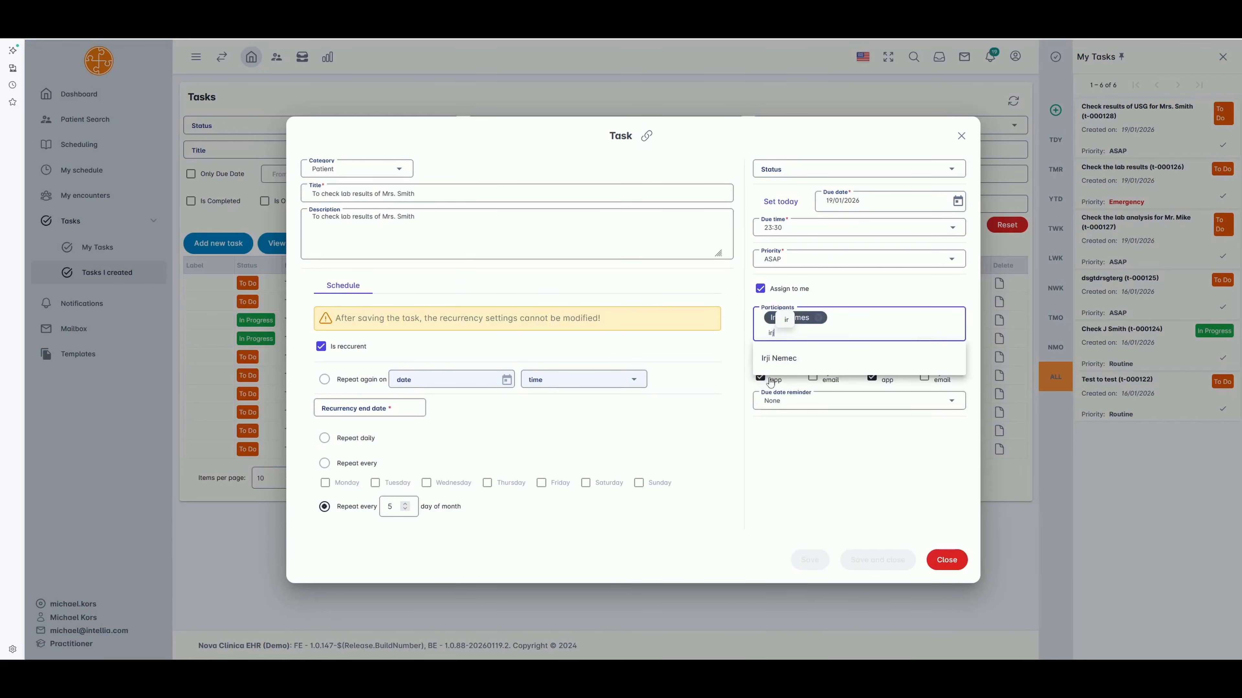
left_click(778, 360)
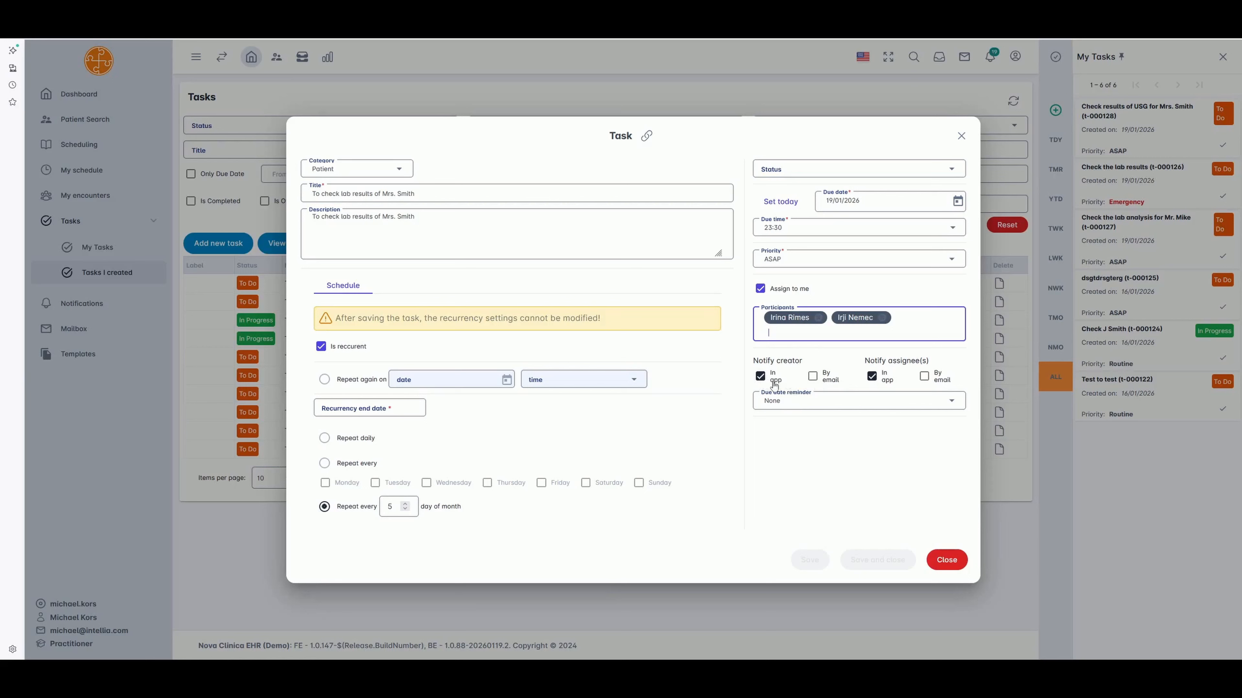
Step: Enable email notifications for the creator and the assignees, and set the due date reminder to One Hour
left_click(813, 376)
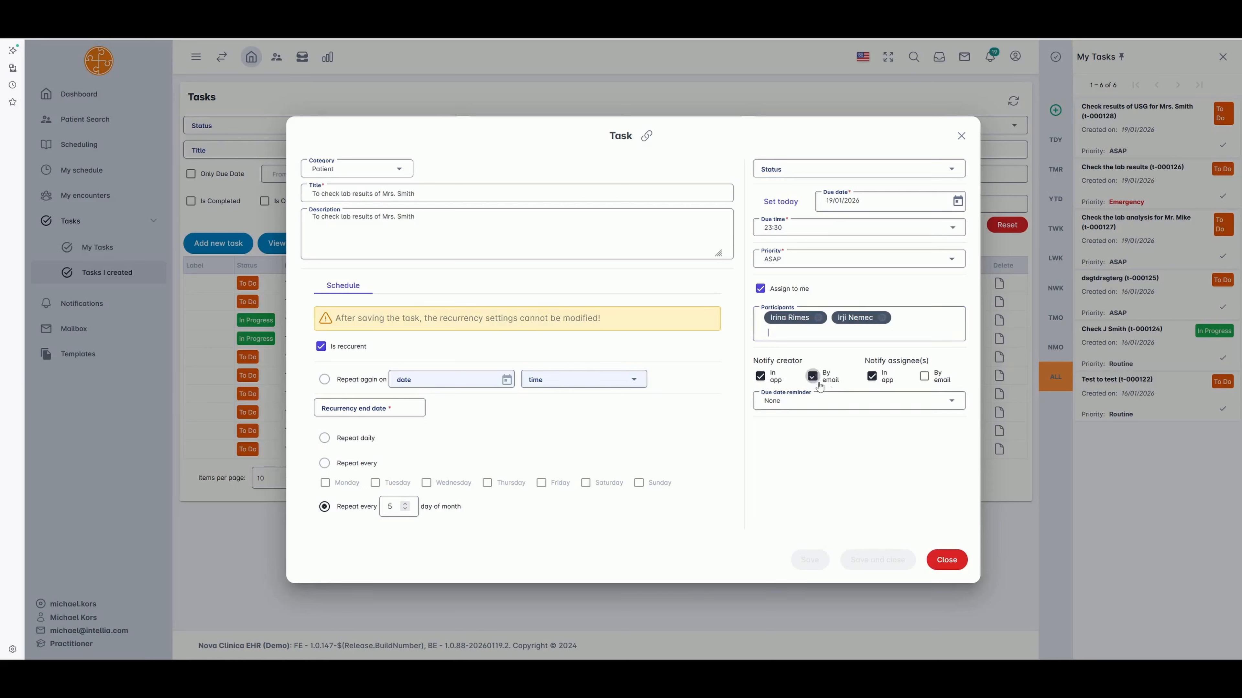
left_click(924, 376)
left_click(955, 406)
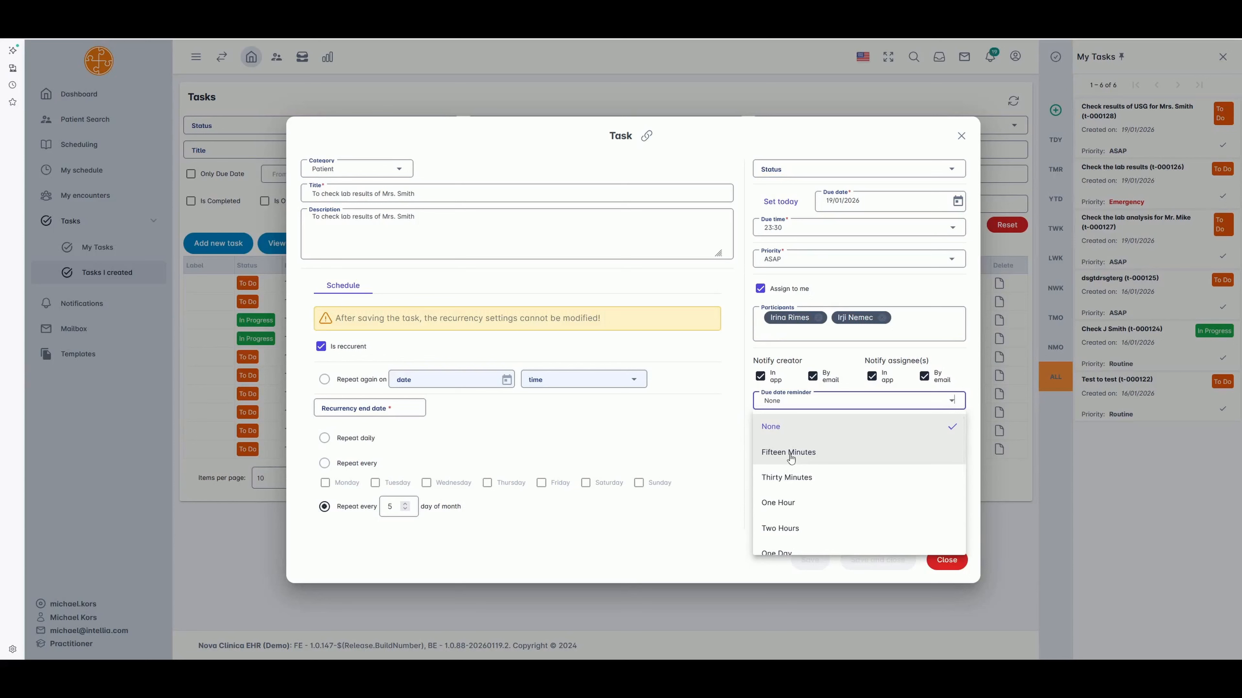
left_click(777, 503)
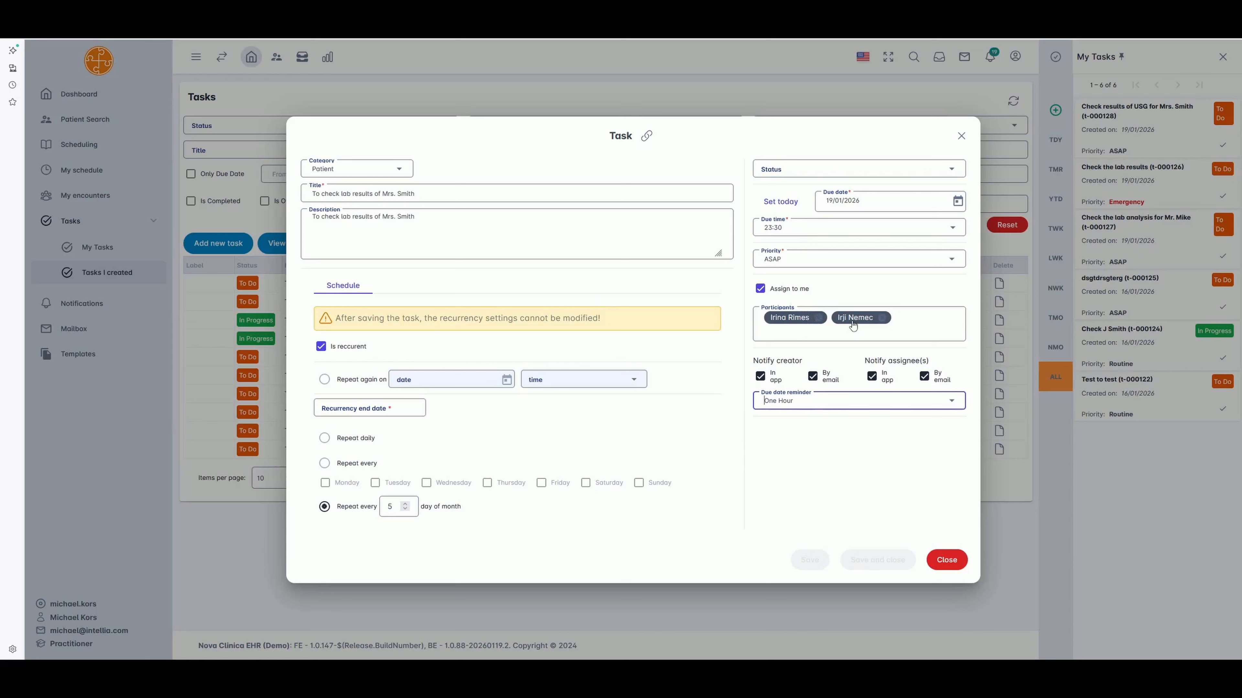
Step: Set the task's status to To Do
left_click(839, 172)
left_click(784, 189)
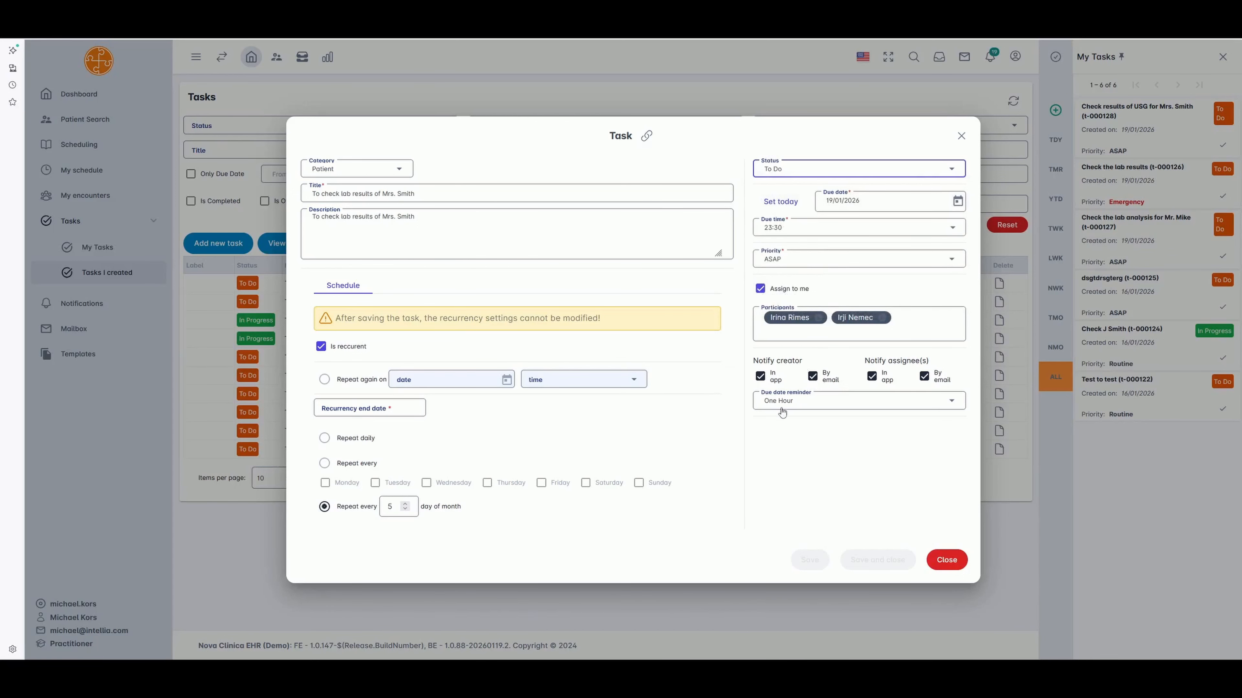
left_click(888, 539)
Step: Turn off the task's recurrence, and save and close the task
left_click(321, 347)
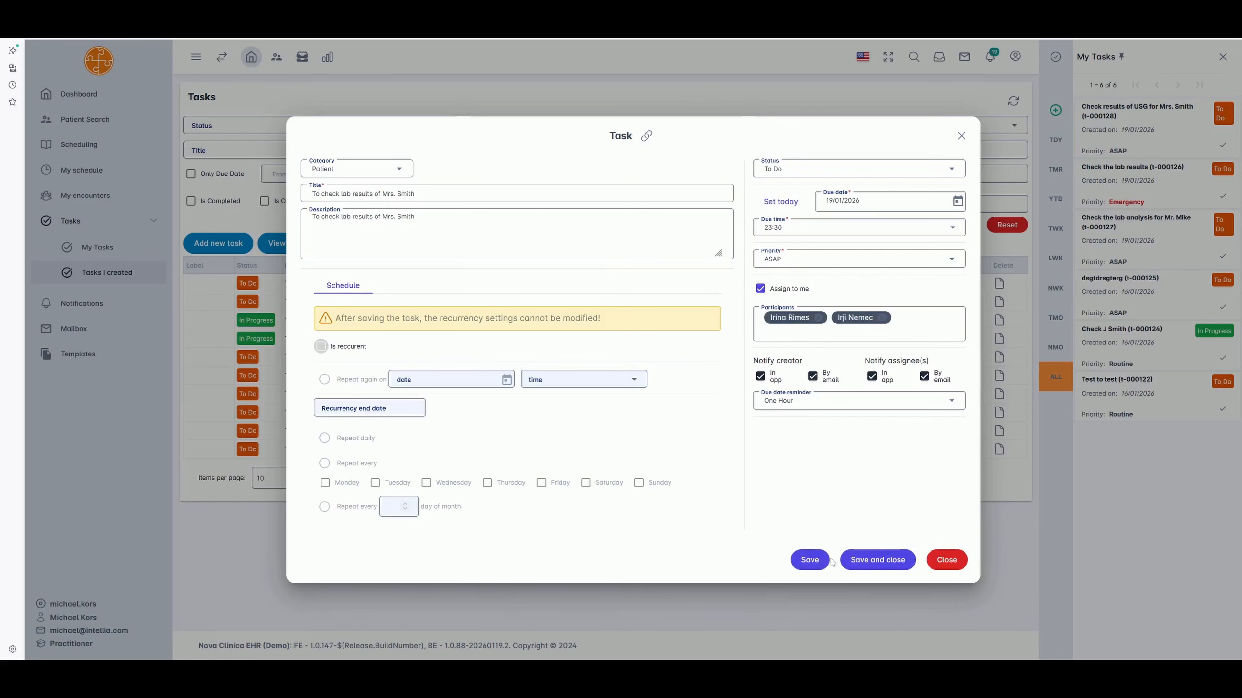
left_click(809, 561)
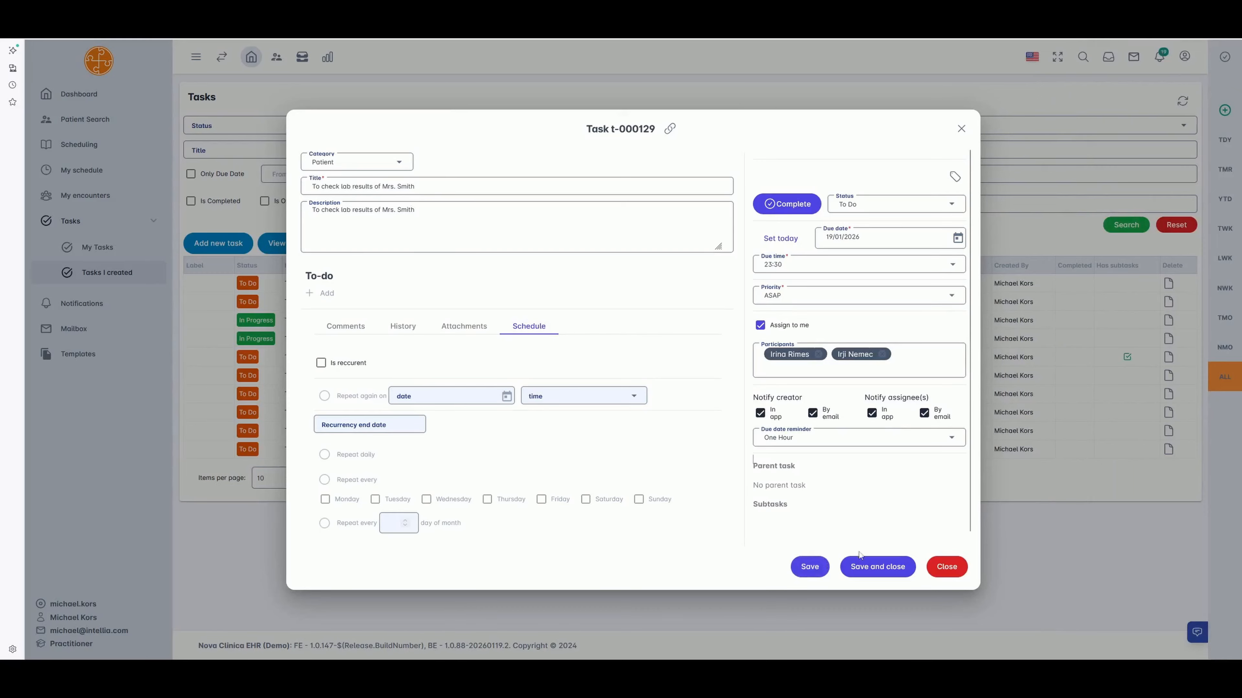
left_click(873, 566)
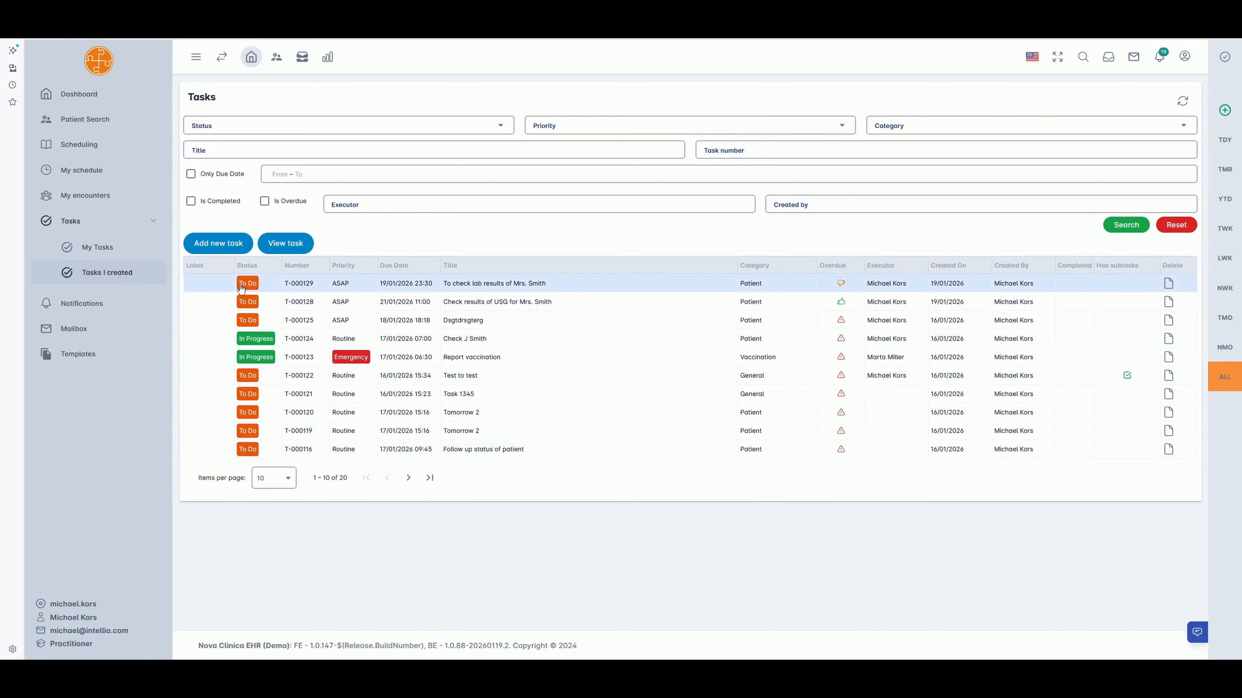
Step: Reopen the new lab results task for editing and add the comment "Relults are not received yet"
left_click(756, 287)
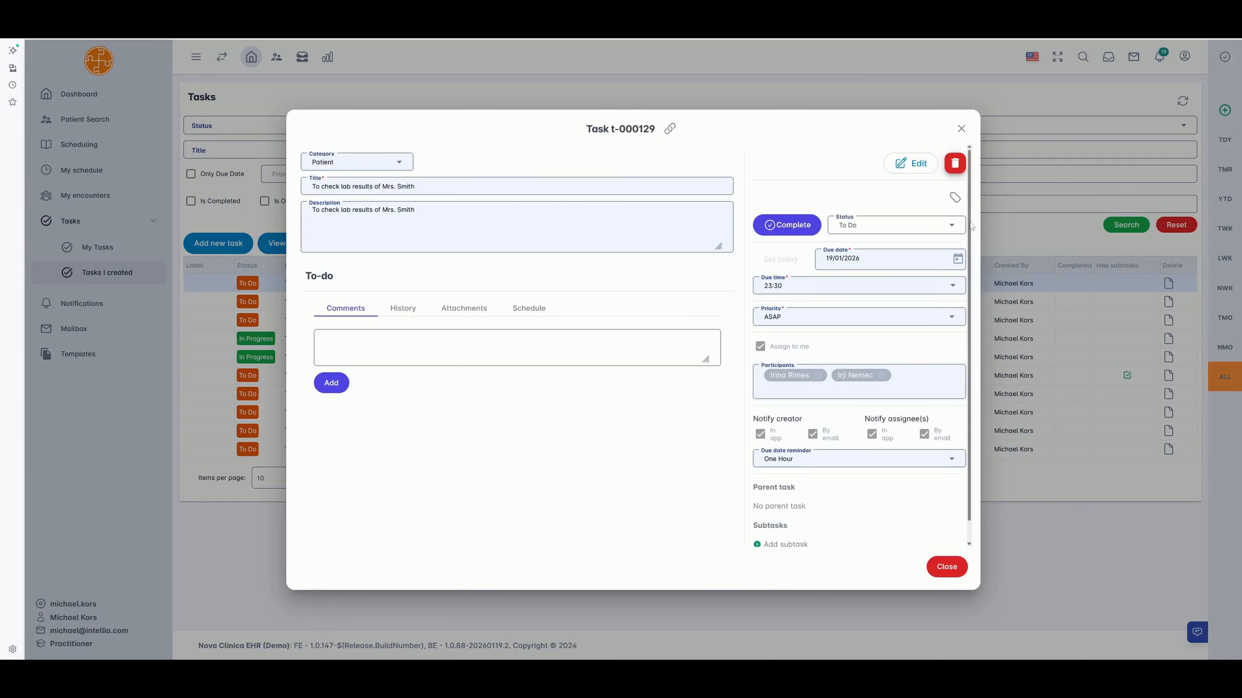
left_click(915, 165)
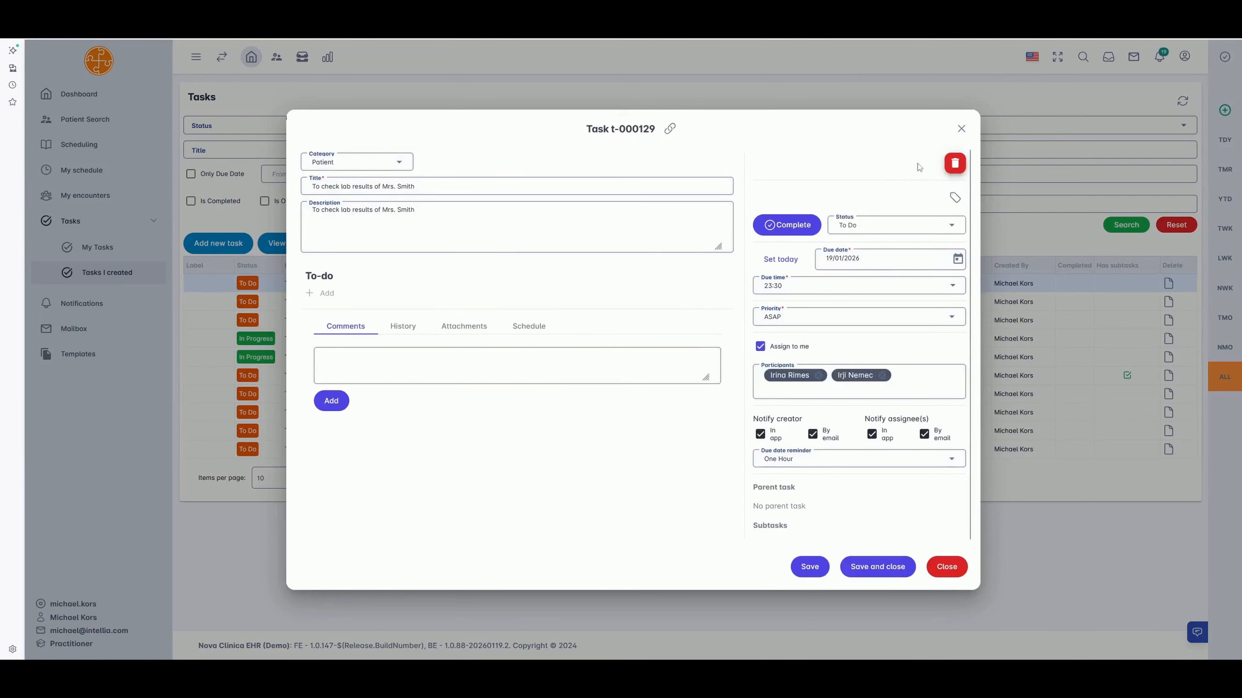
left_click(808, 569)
left_click(391, 362)
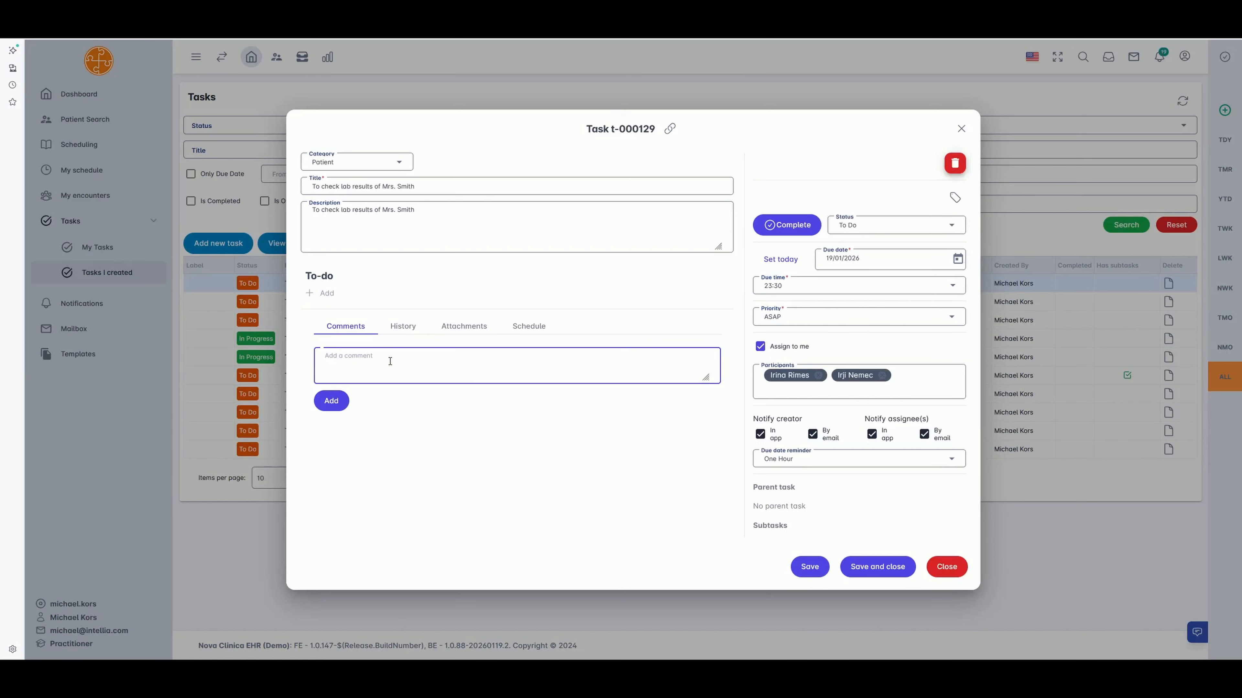
type("Relults are n")
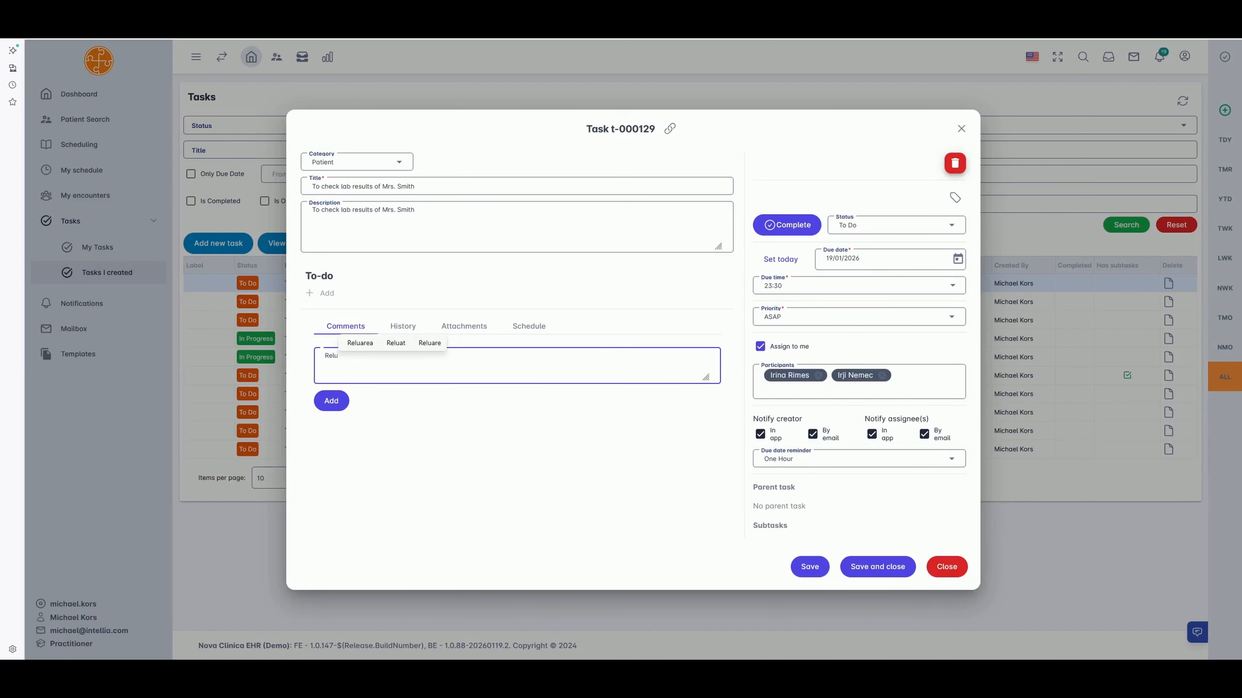
type("ot received yet")
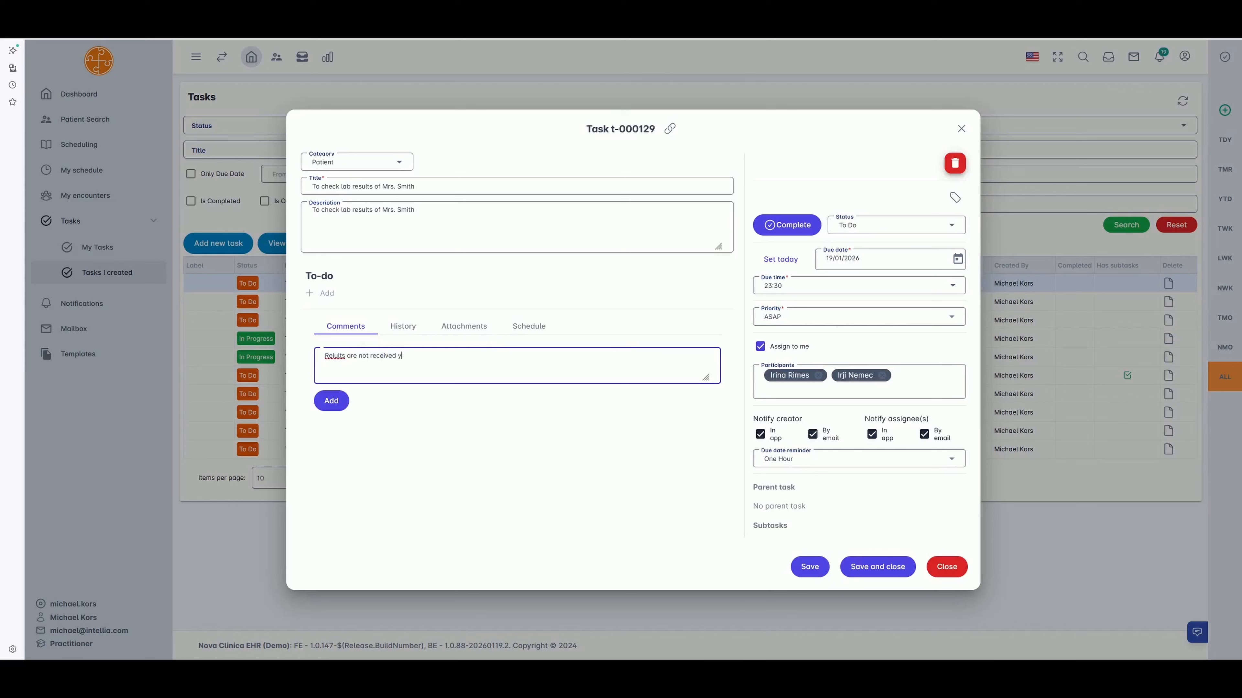
left_click(327, 400)
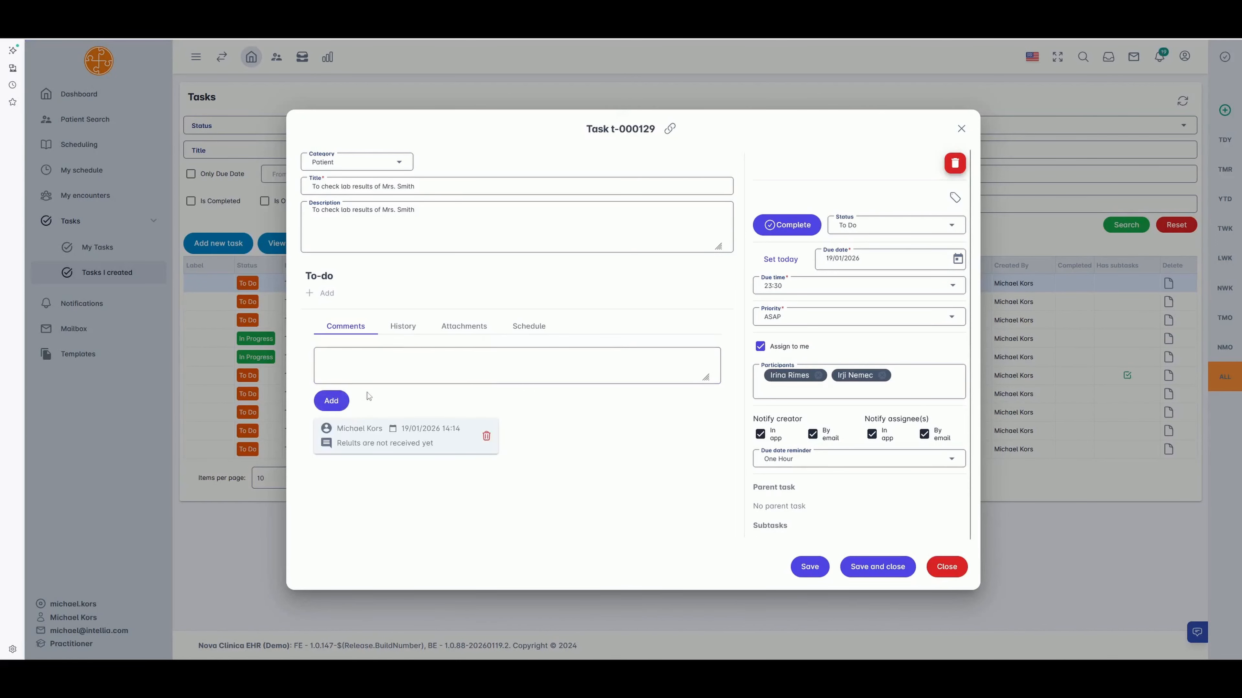
Step: View the task's change history and attach the lab results PDF file to the task
left_click(400, 329)
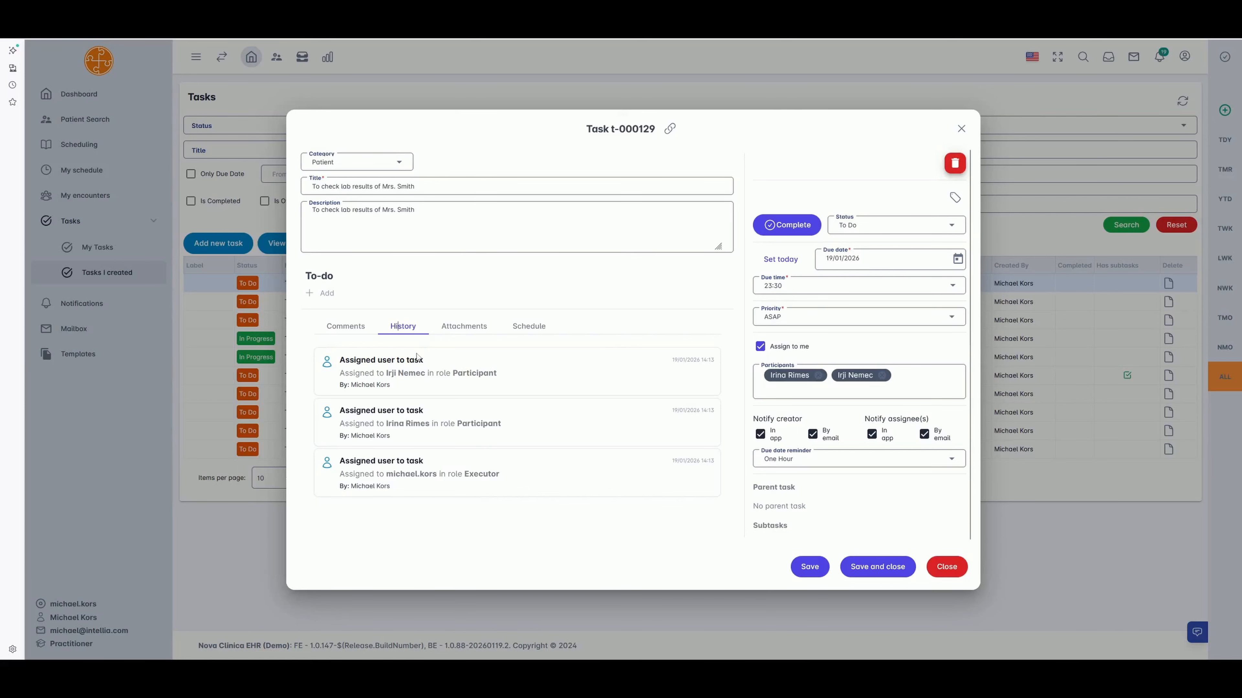
left_click(459, 330)
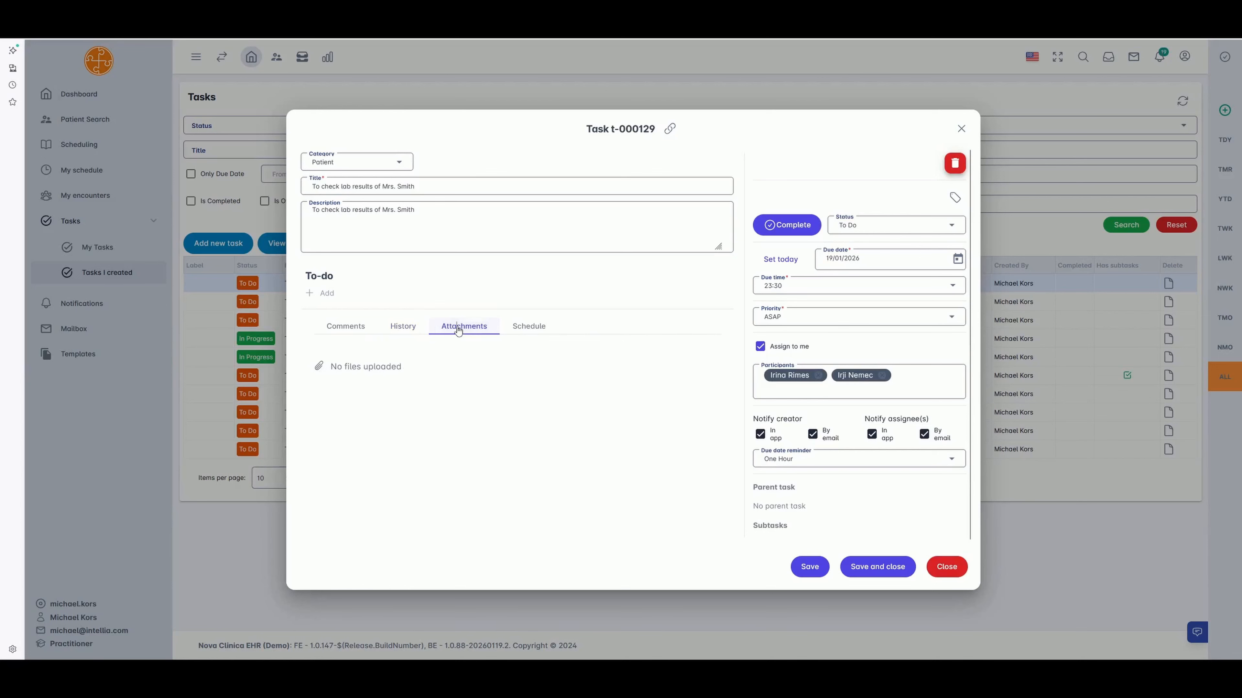
left_click(319, 366)
left_click(218, 146)
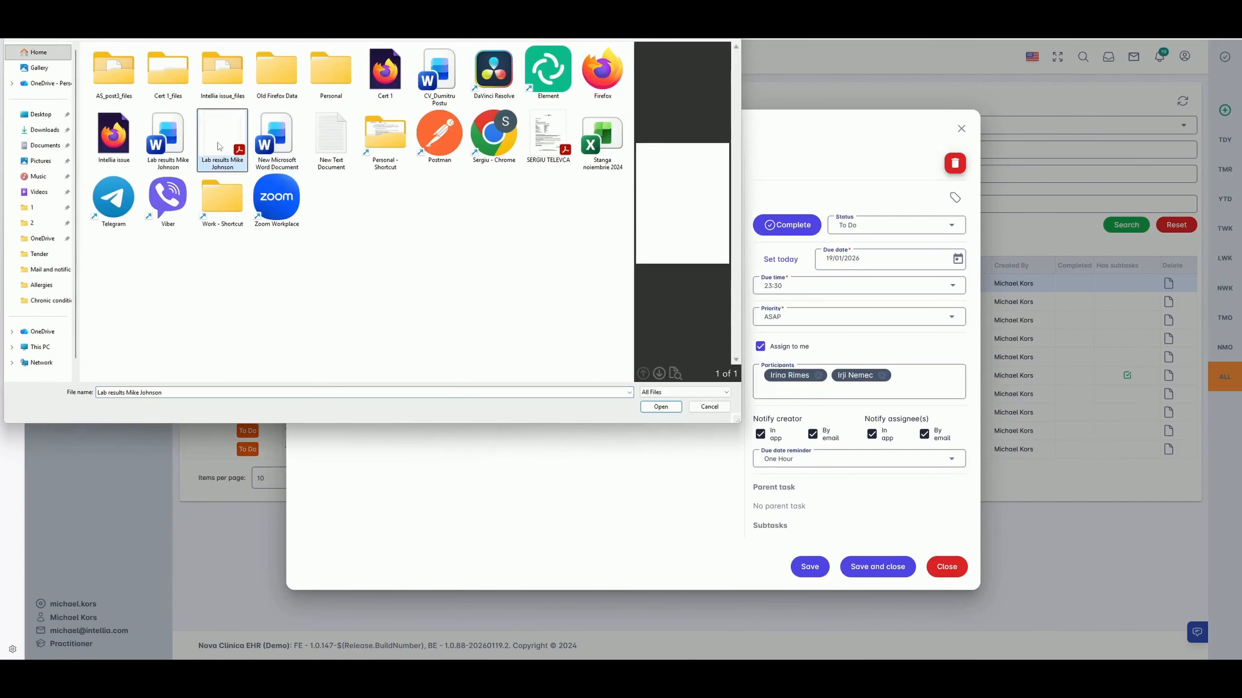
left_click(663, 406)
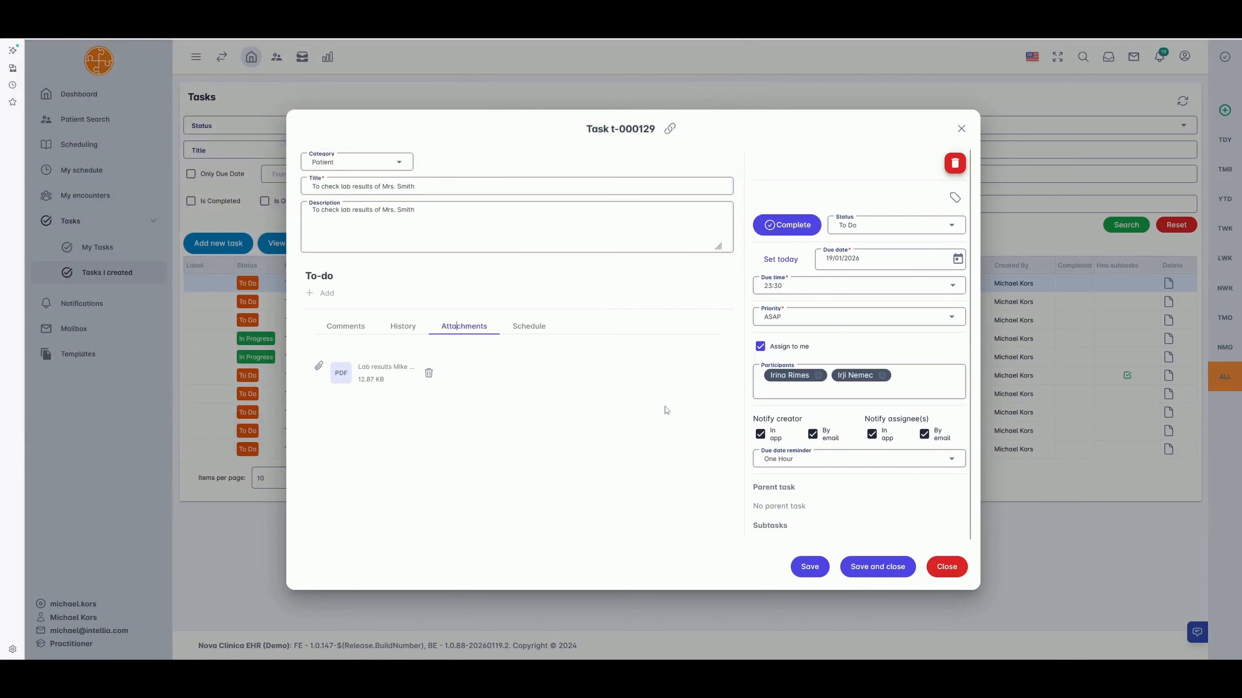
Step: View the task's recurrence settings, and save and close the task
left_click(522, 327)
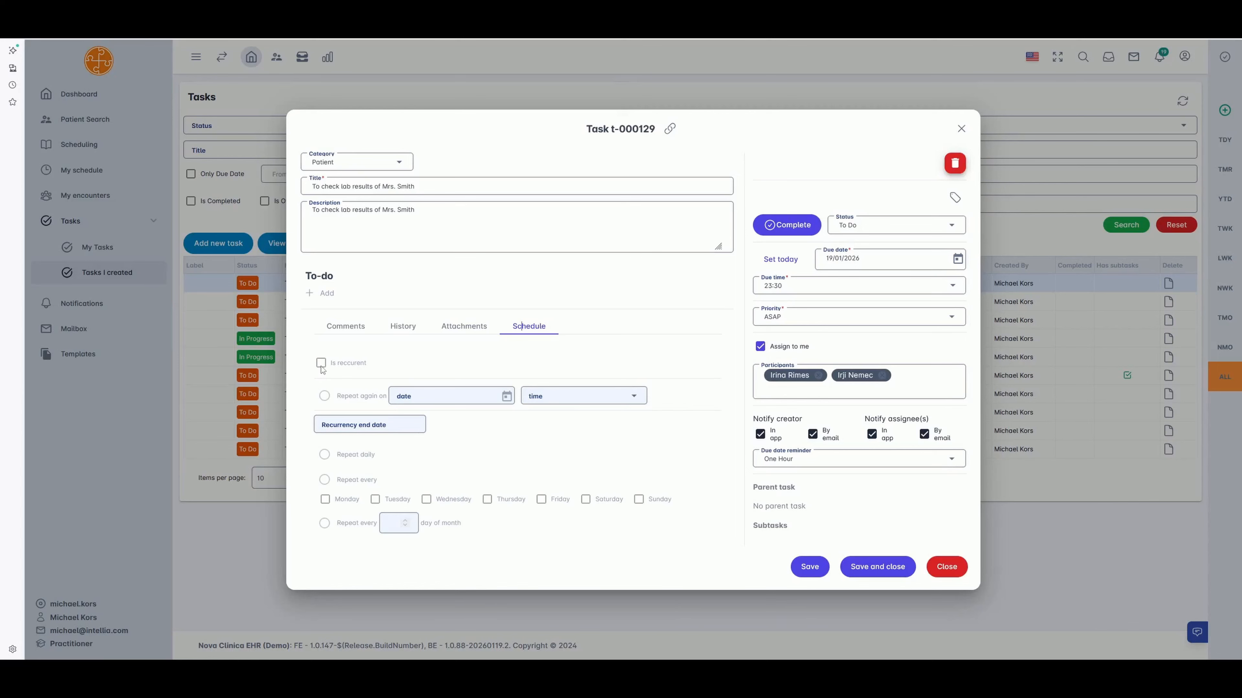
left_click(864, 575)
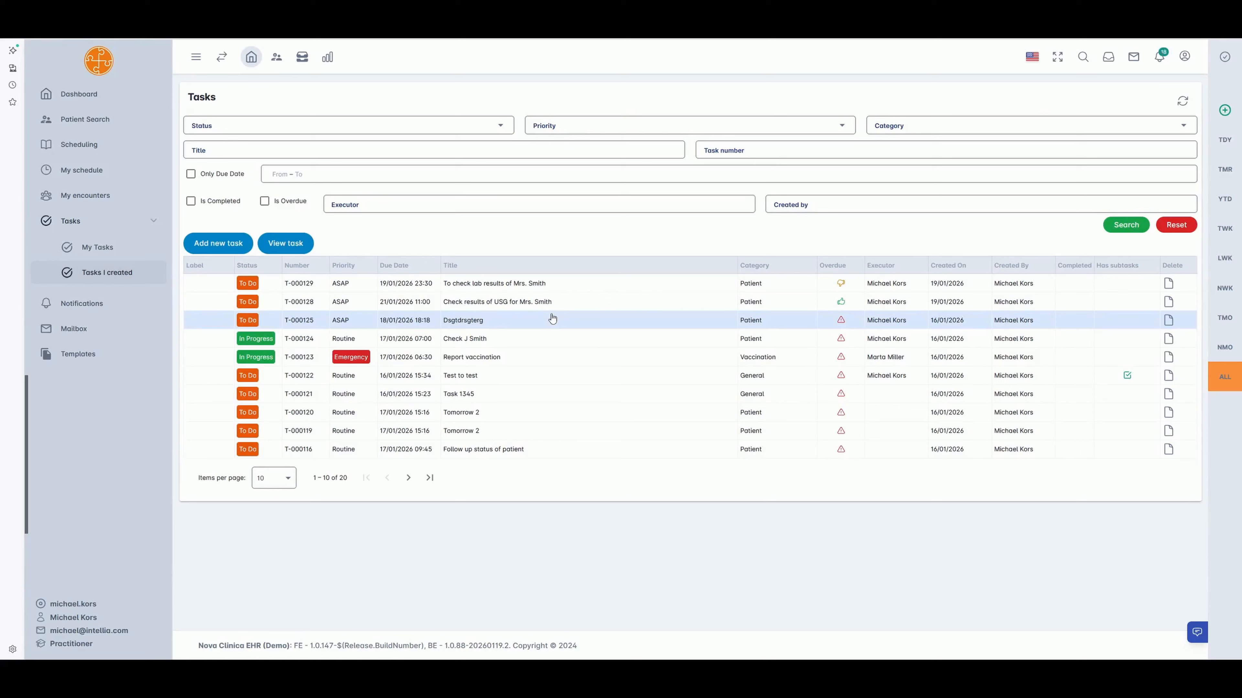
Step: Reopen the lab results task and start a subtask with category Patient and title "Check the data"
double_click(538, 288)
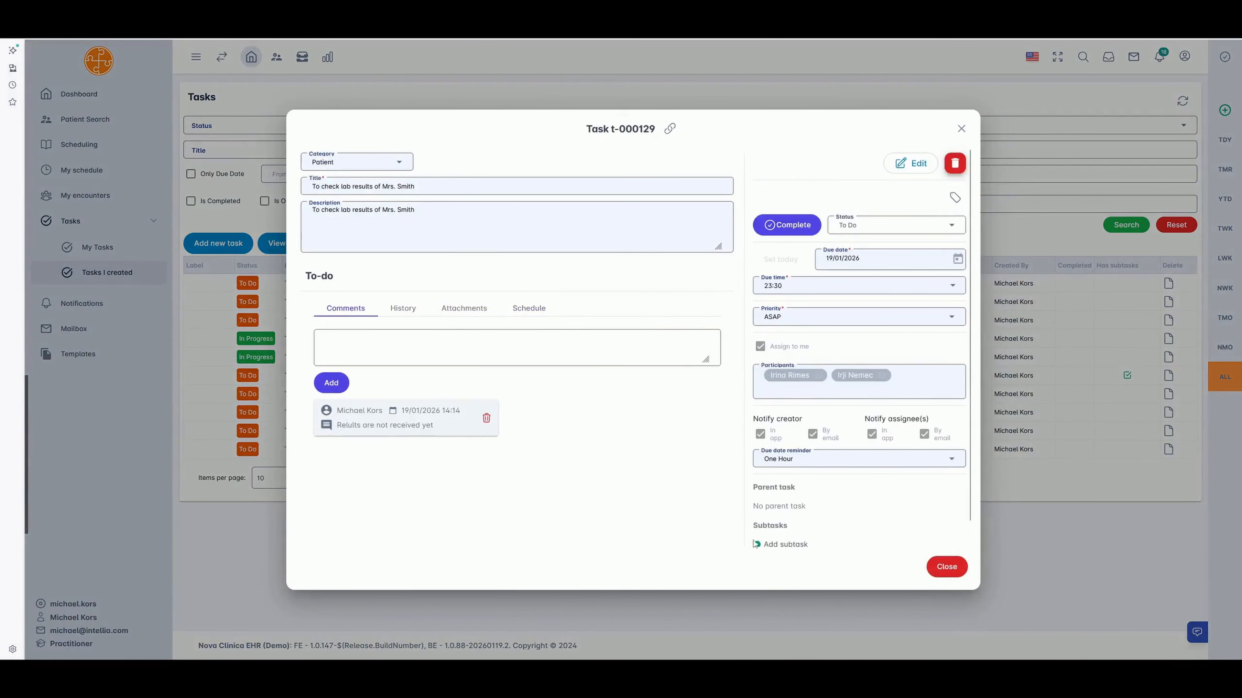
scroll(760, 529, "down", 1)
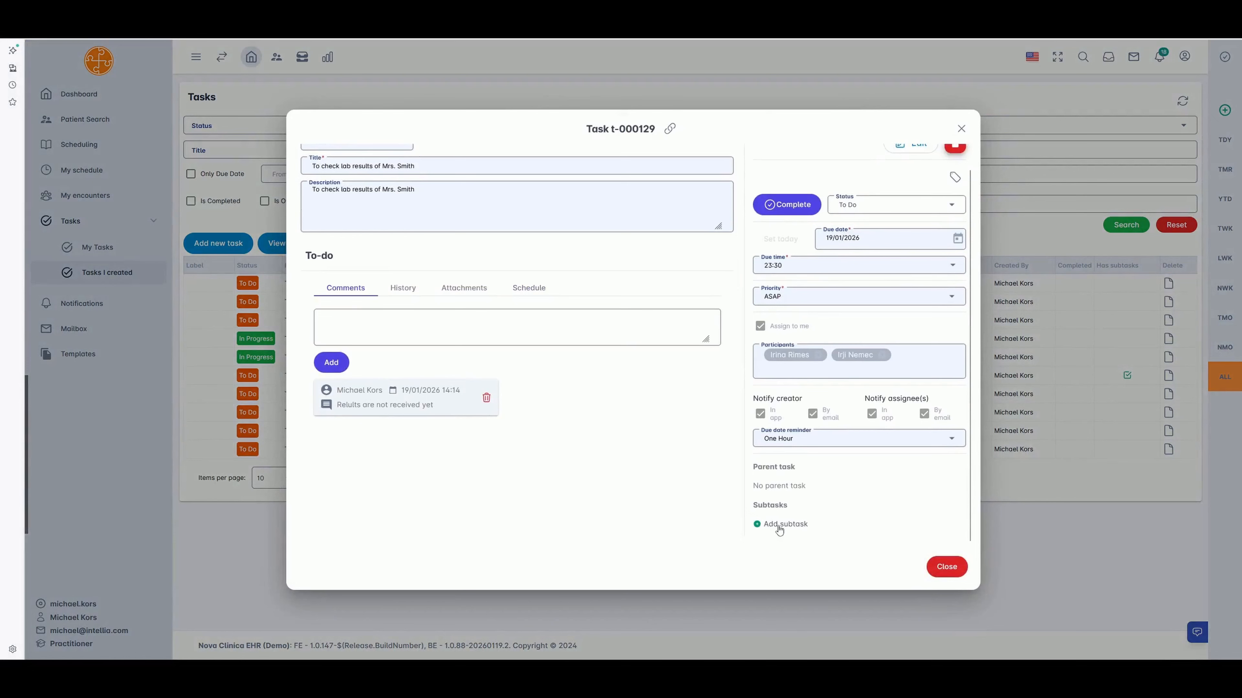
left_click(779, 524)
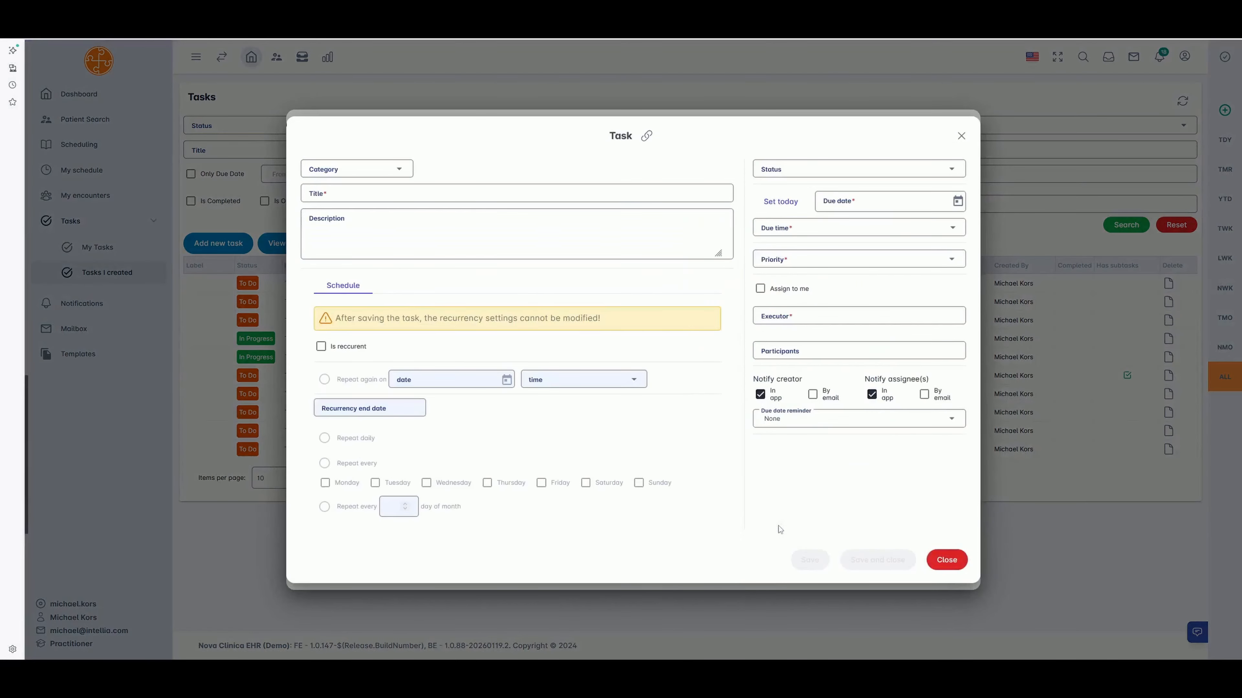
left_click(348, 169)
left_click(330, 221)
left_click(349, 198)
type("Chec")
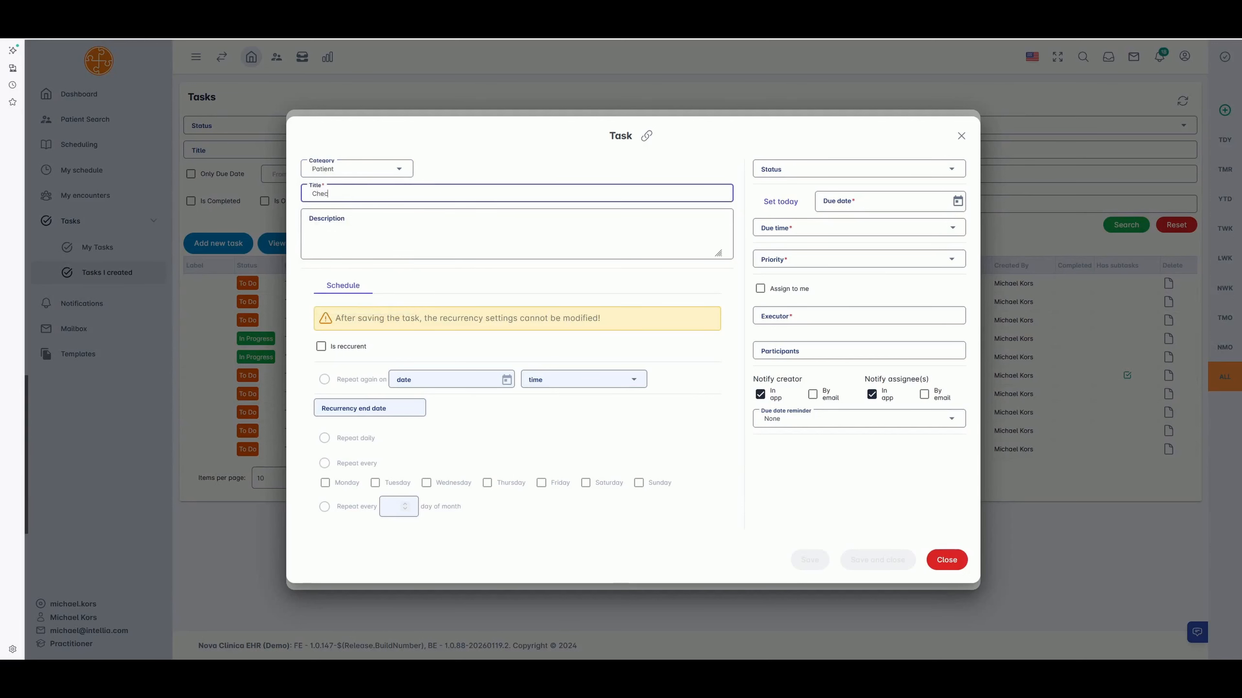
type("k the data")
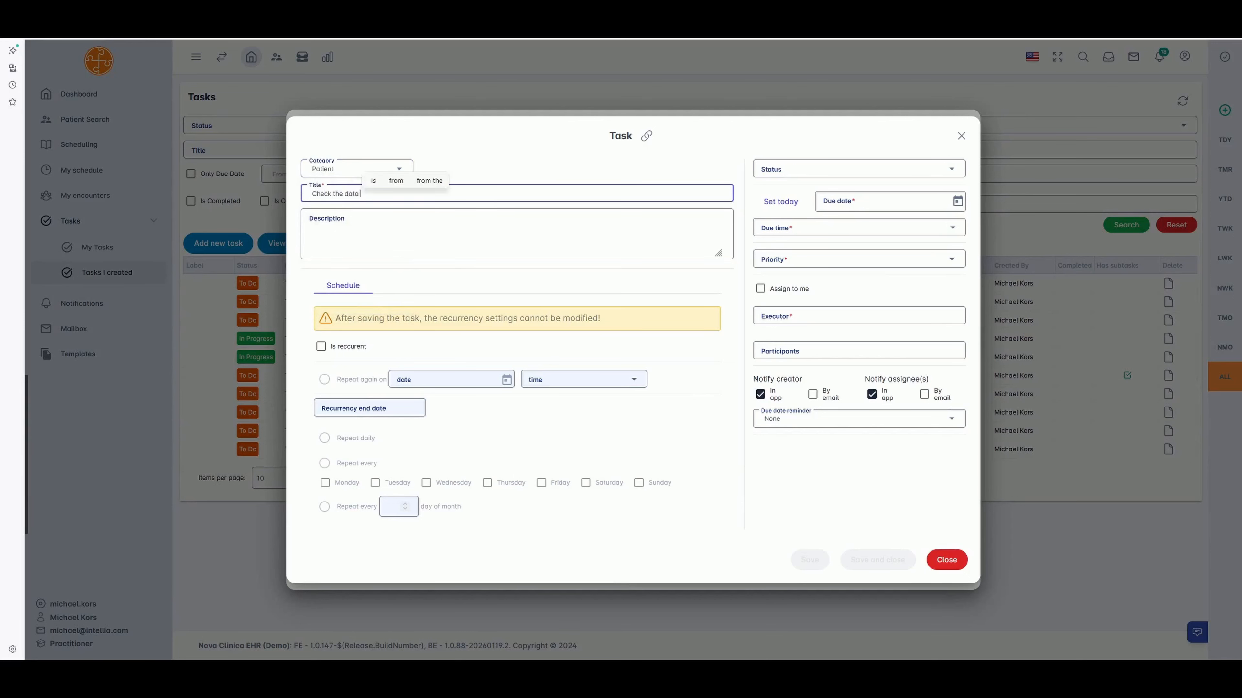
Step: Copy the subtask's title "Check the data" into its description
key("ctrl+a")
key("ctrl+c")
left_click(368, 228)
key("ctrl+v")
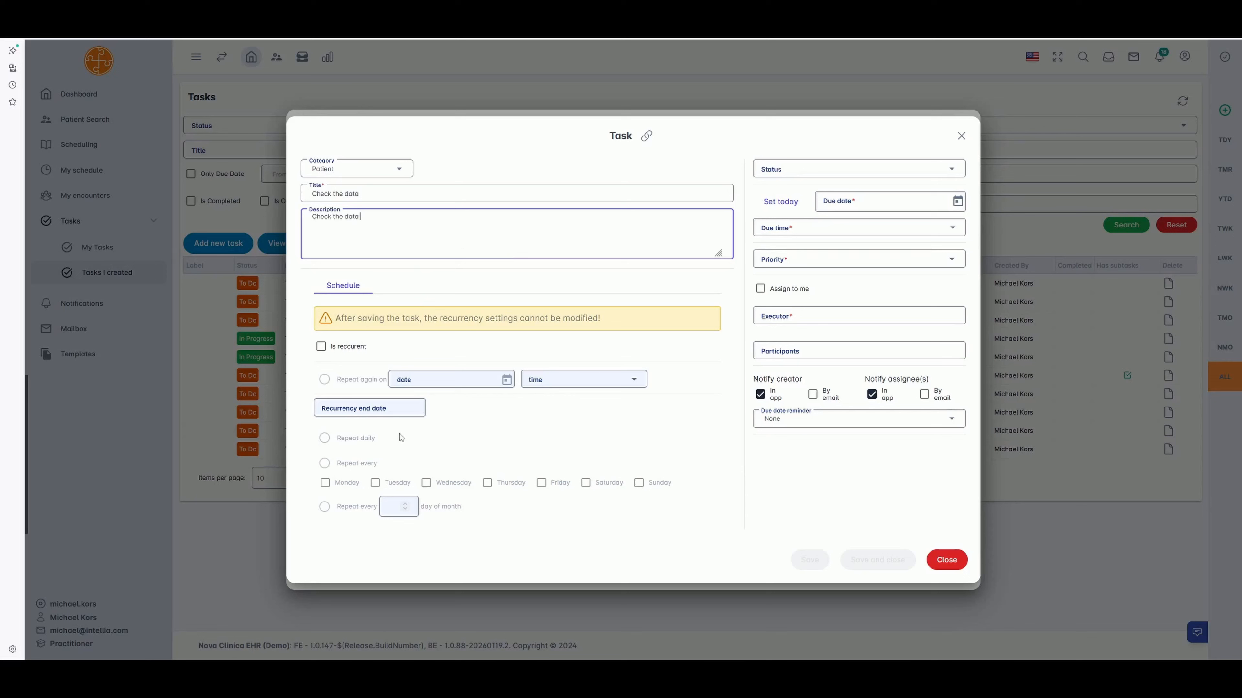
Step: Set the subtask's status to In Progress and its due date to 20/01/2026 at 08:00
left_click(799, 181)
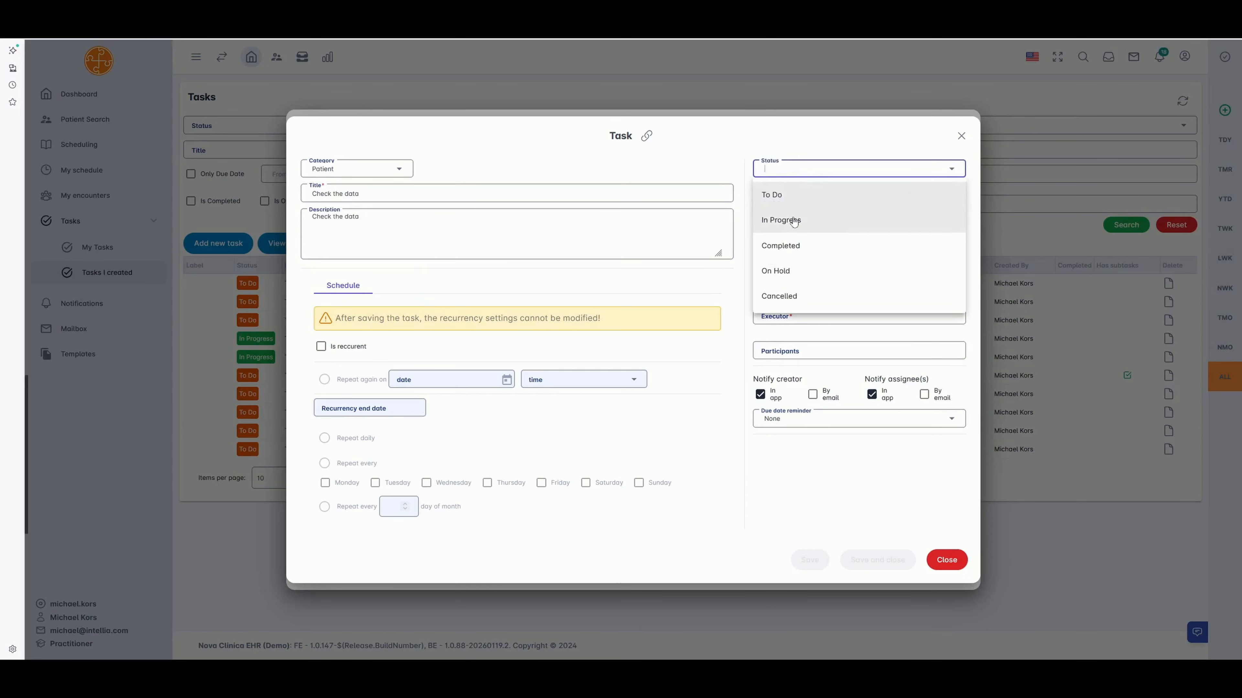
left_click(791, 221)
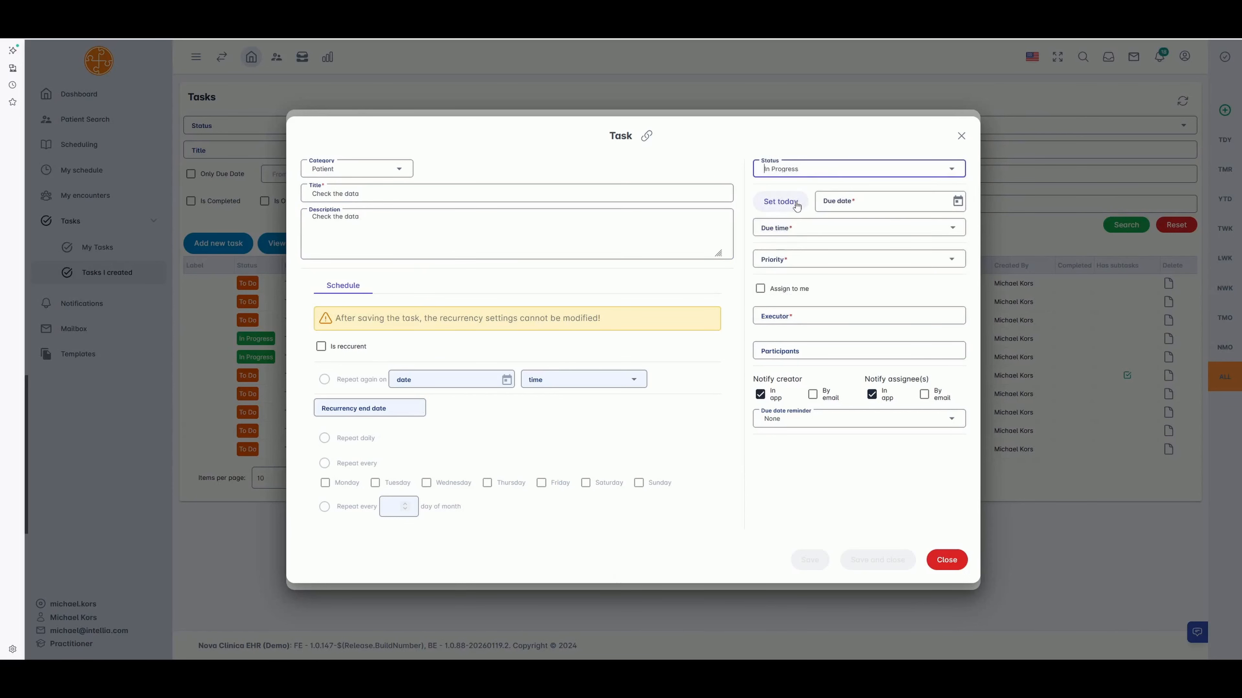
left_click(787, 204)
left_click(952, 229)
scroll(811, 332, "down", 10)
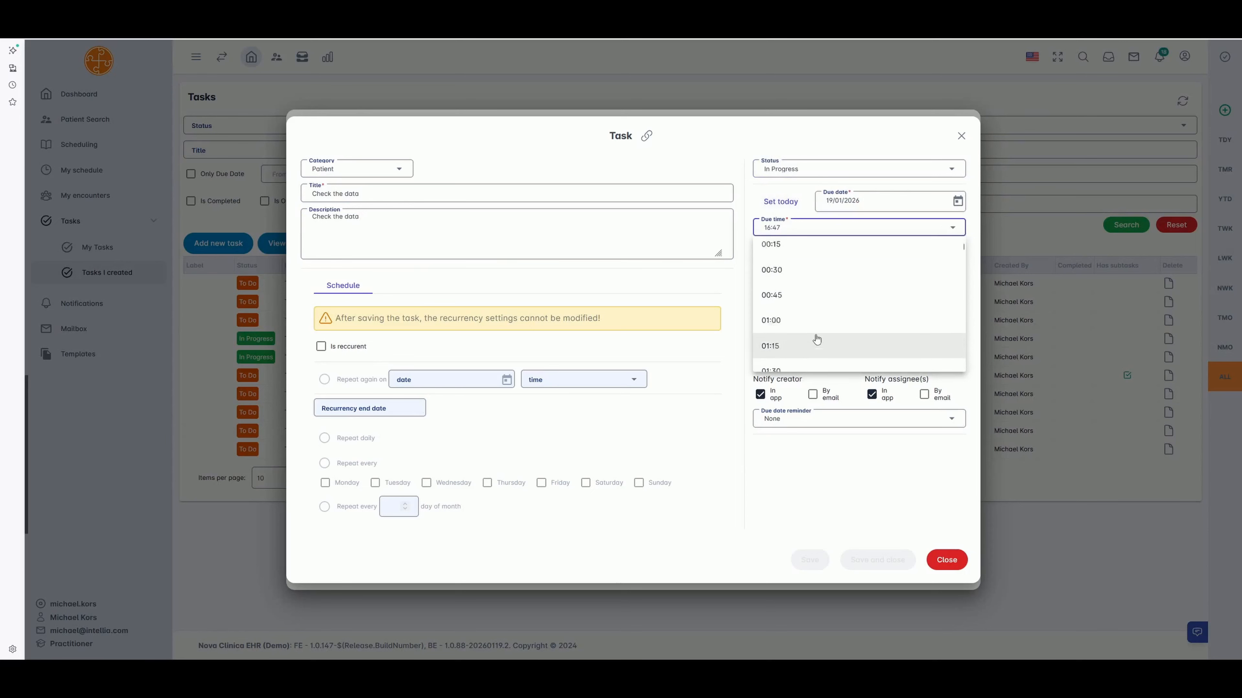
left_click(787, 347)
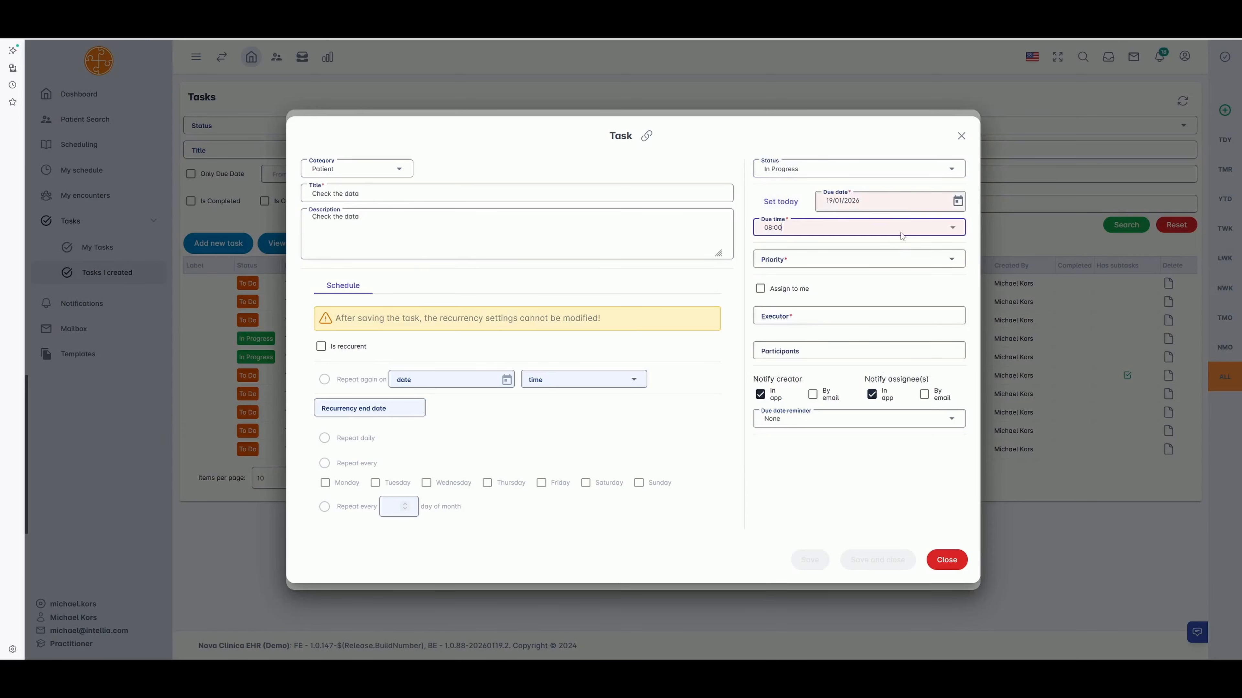
left_click(956, 202)
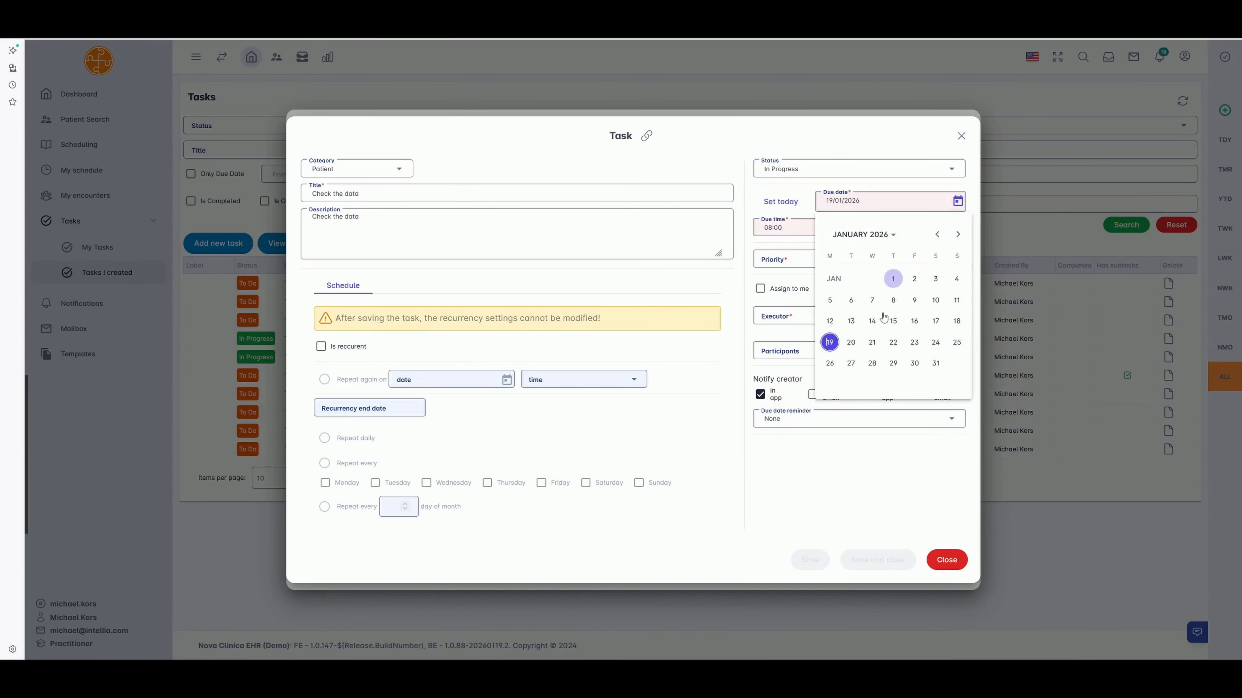
left_click(861, 343)
Step: Set the subtask's priority to Urgent and assign it to yourself
left_click(797, 261)
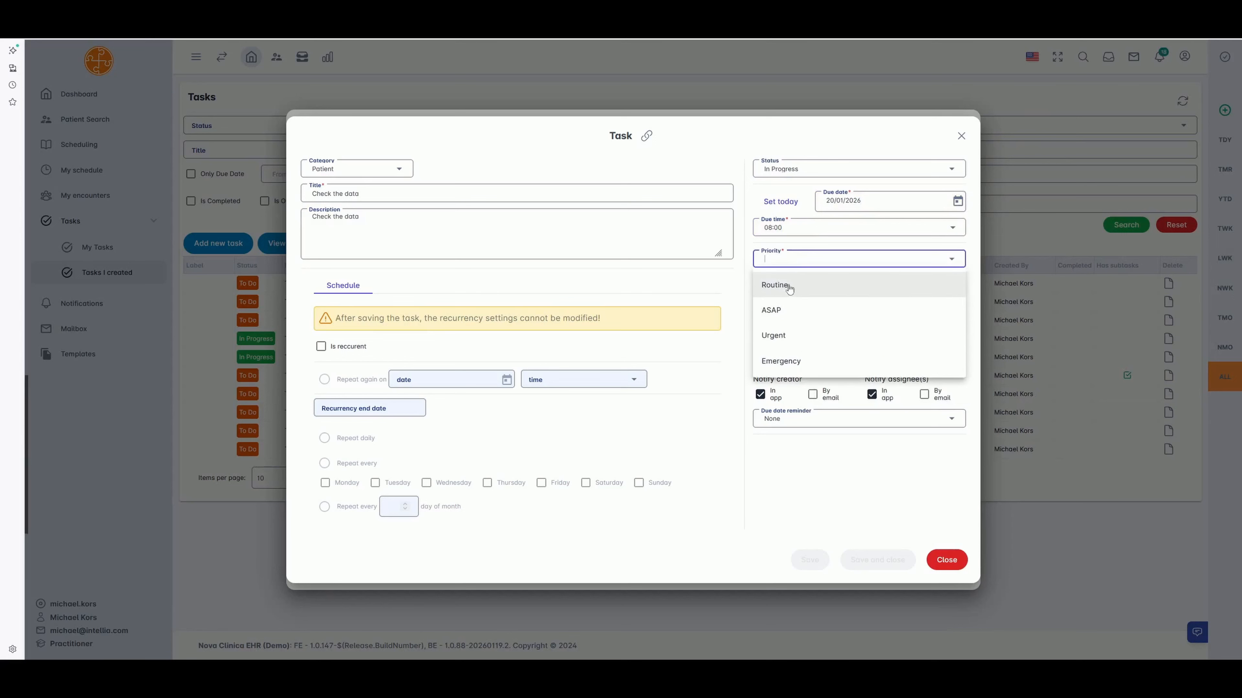
left_click(777, 344)
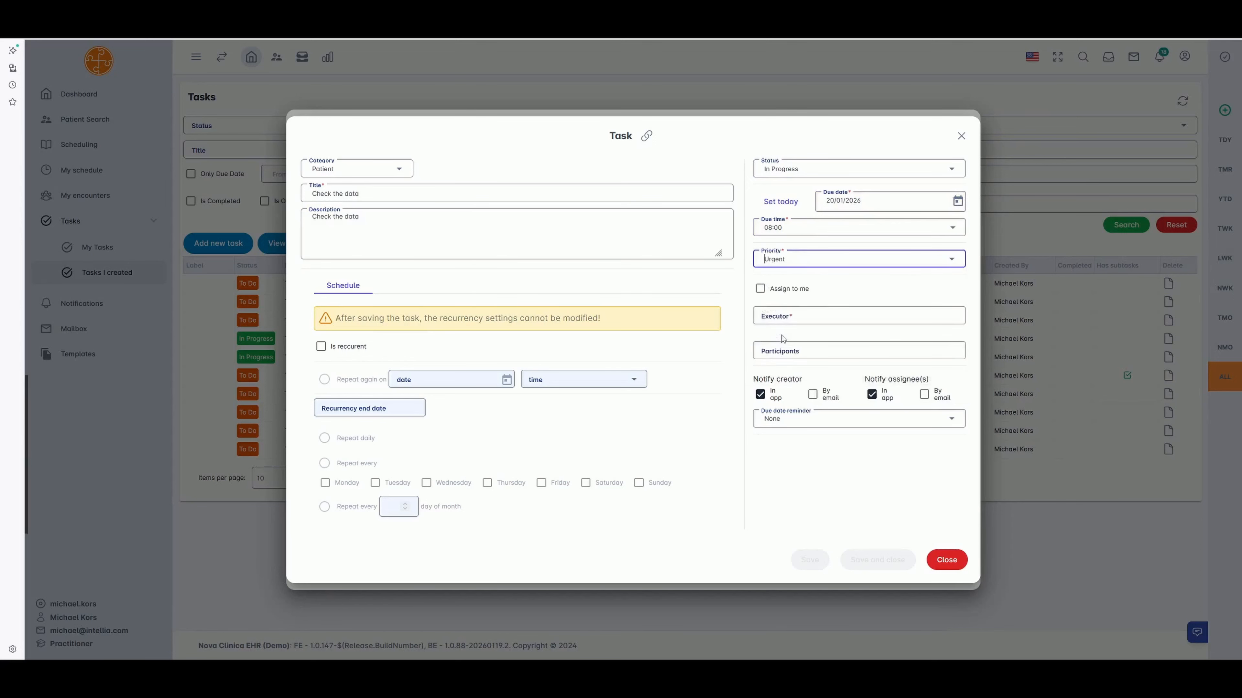
left_click(761, 289)
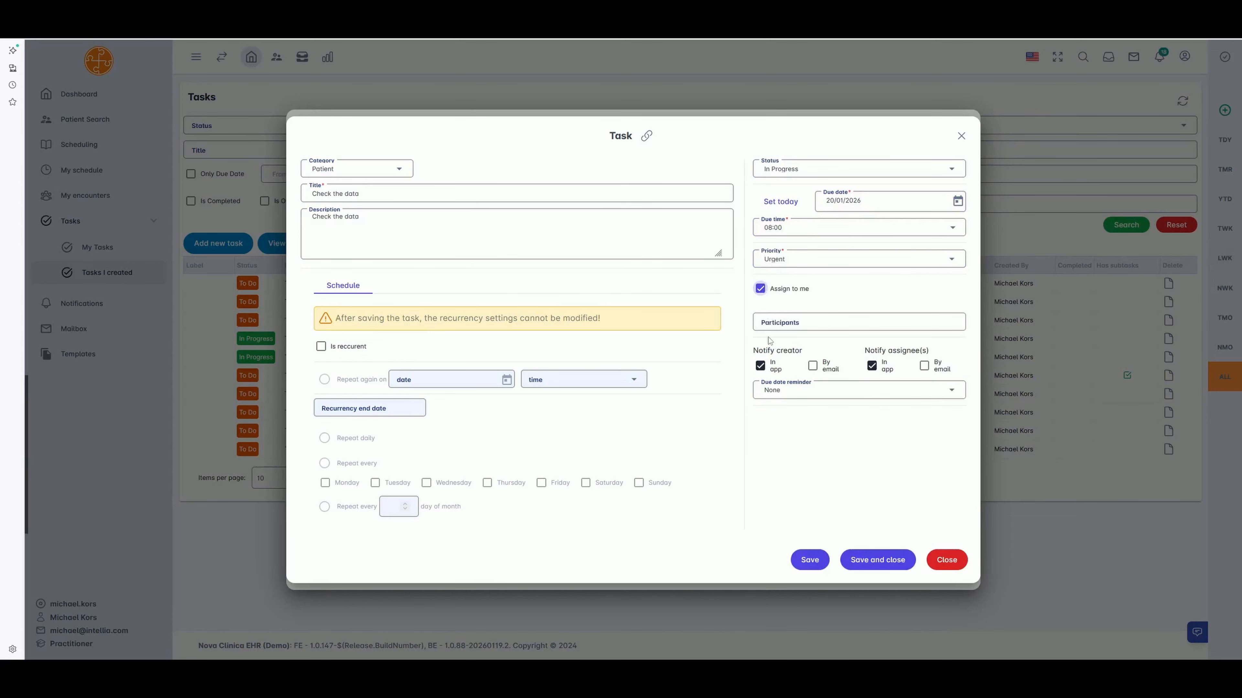
Step: Find the colleague who also takes part in the parent task and add them as the subtask's participant
left_click(778, 330)
type("irj")
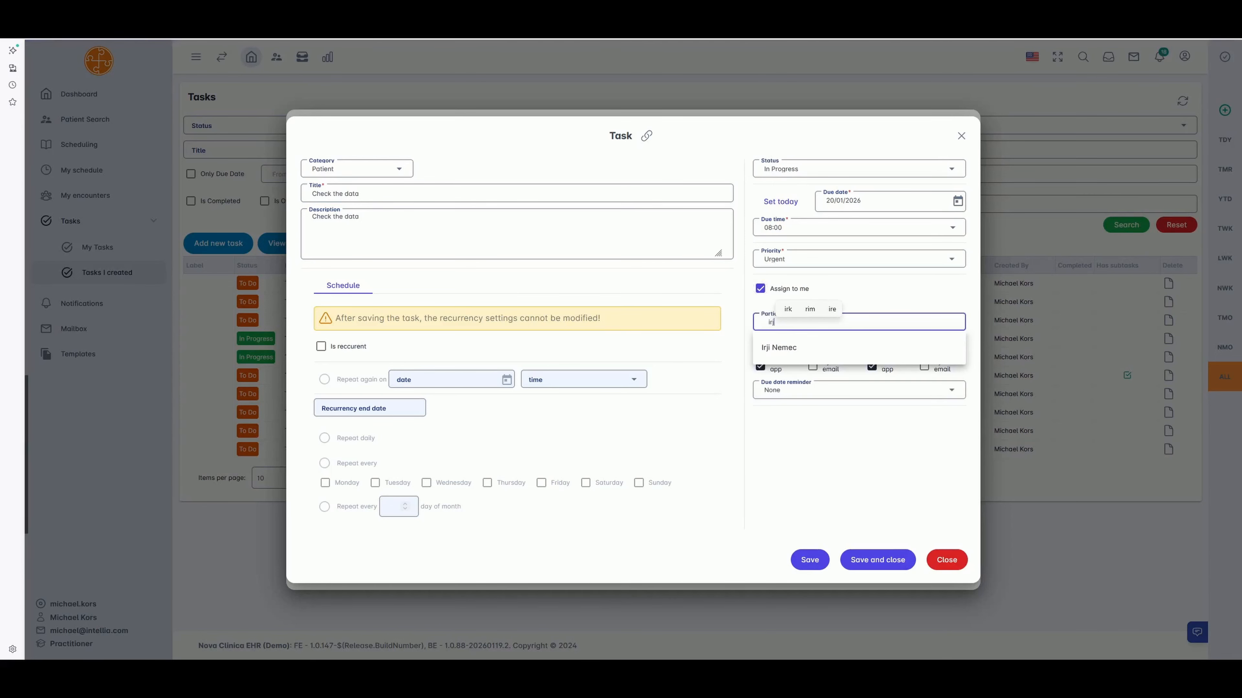
left_click(780, 353)
Step: Enable creator email notifications, disable in-app notifications for assignees, set the due date reminder to Fifteen Minutes, and save and close the subtask
left_click(812, 376)
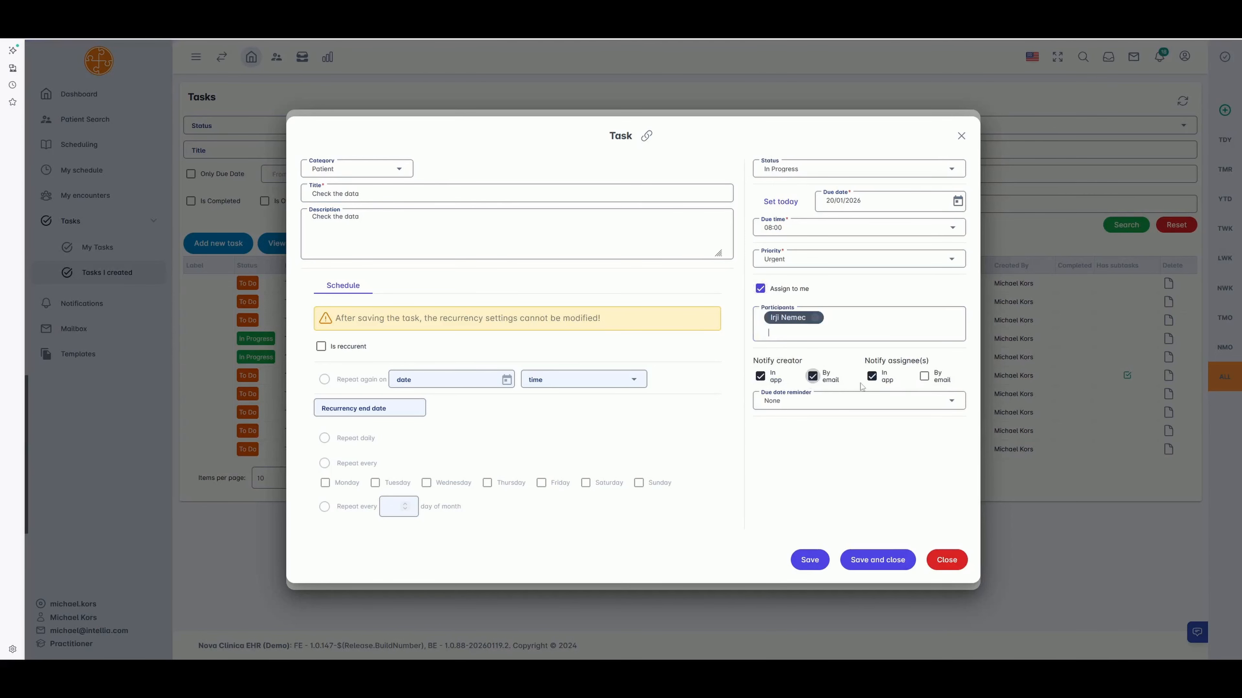
left_click(871, 376)
left_click(802, 405)
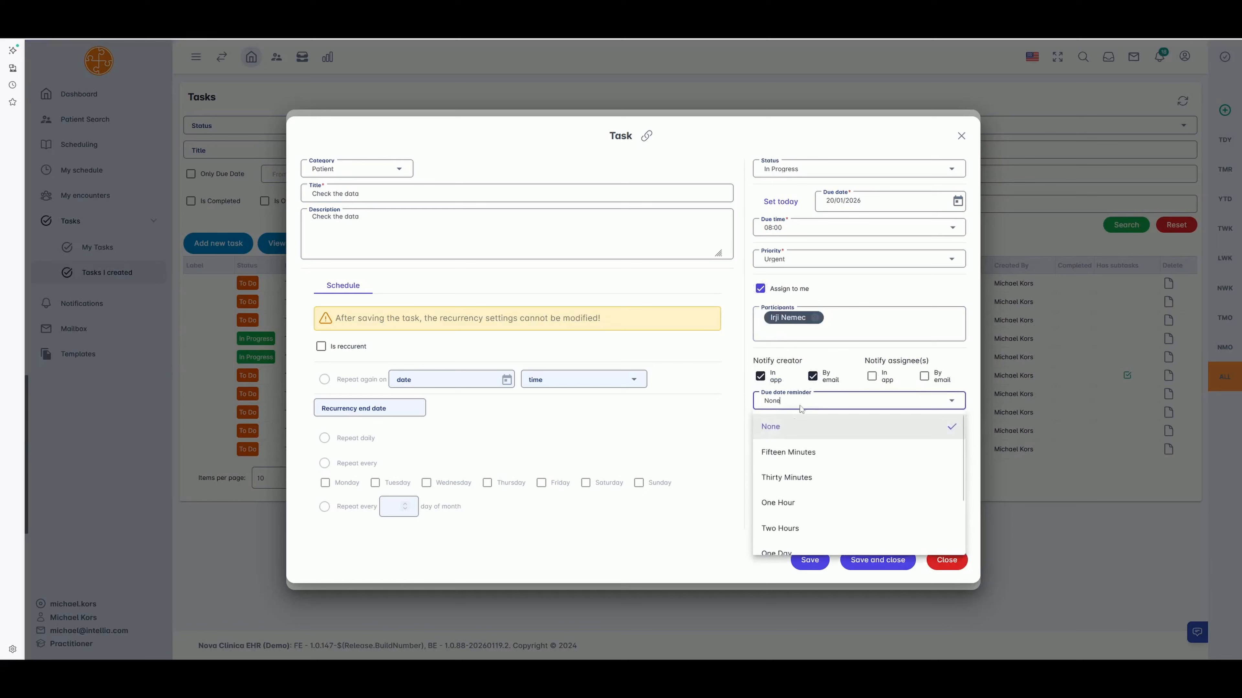
left_click(772, 459)
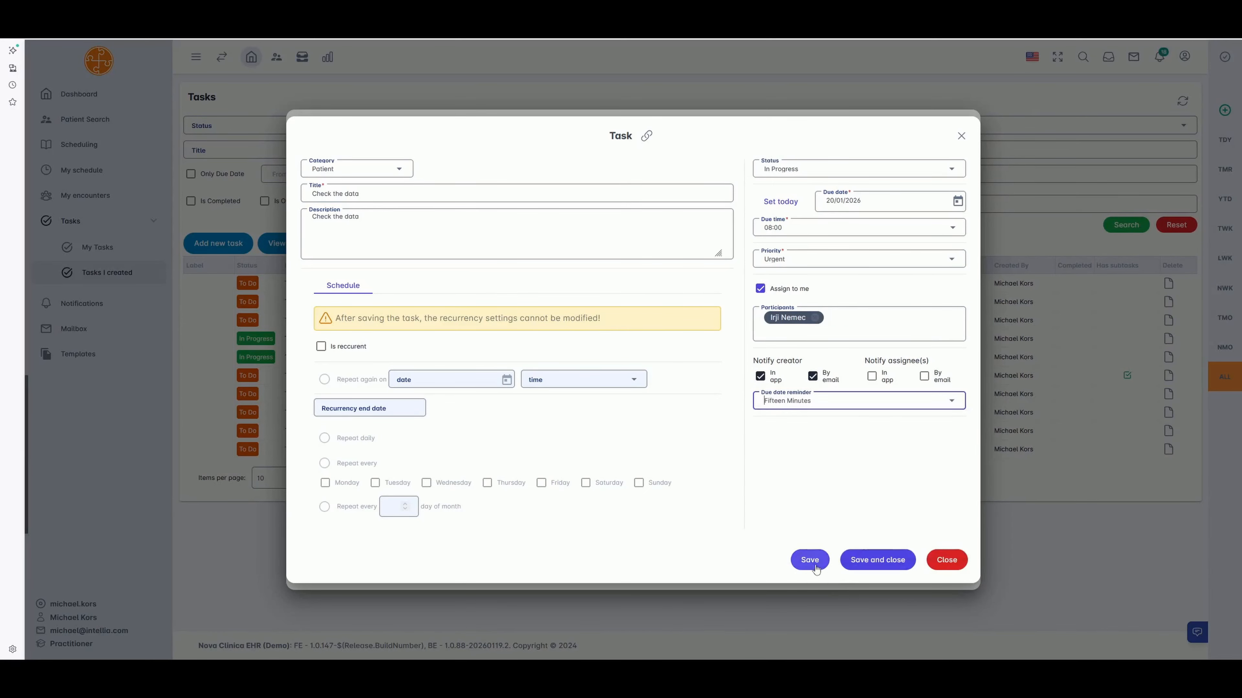
left_click(865, 562)
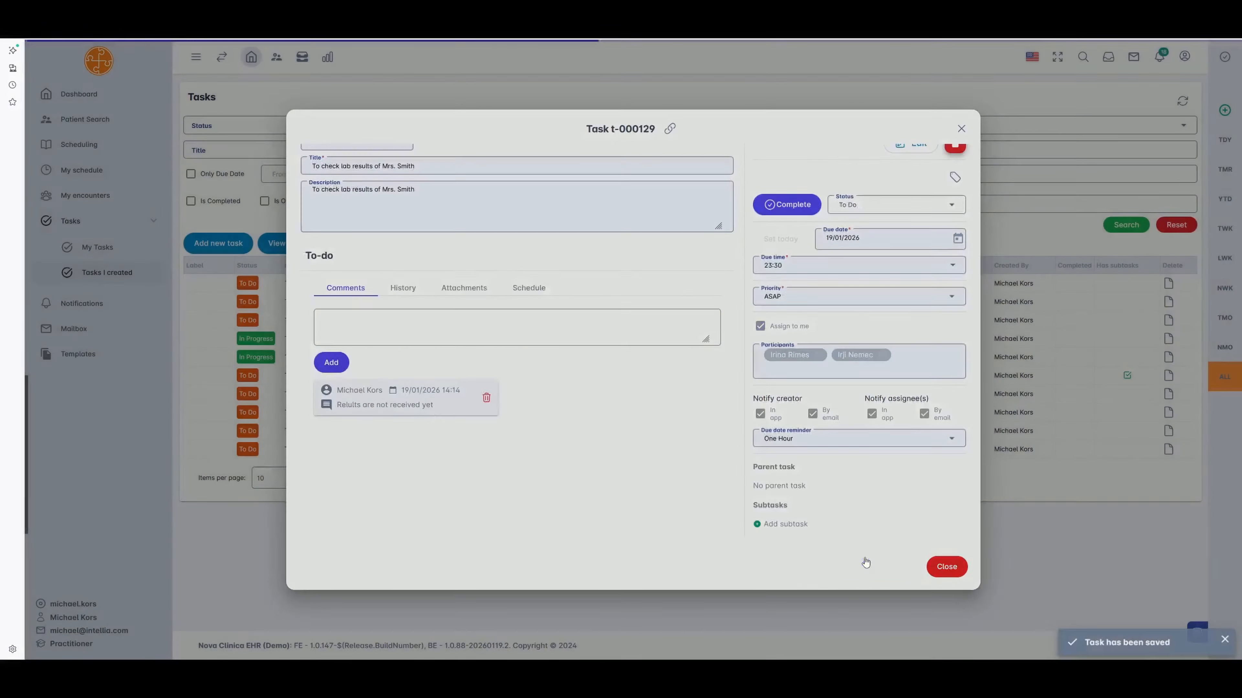
Step: Check the parent task's subtask list, open and discard another blank subtask form, and close the task
scroll(814, 526, "down", 2)
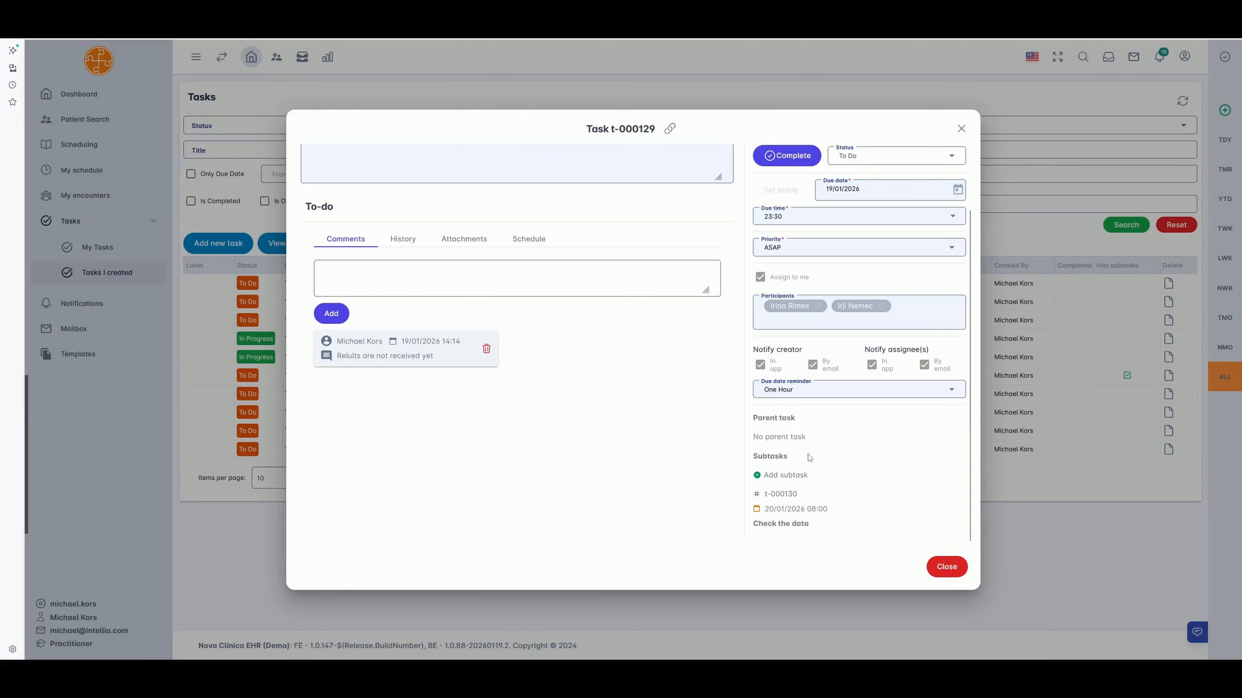
left_click(778, 475)
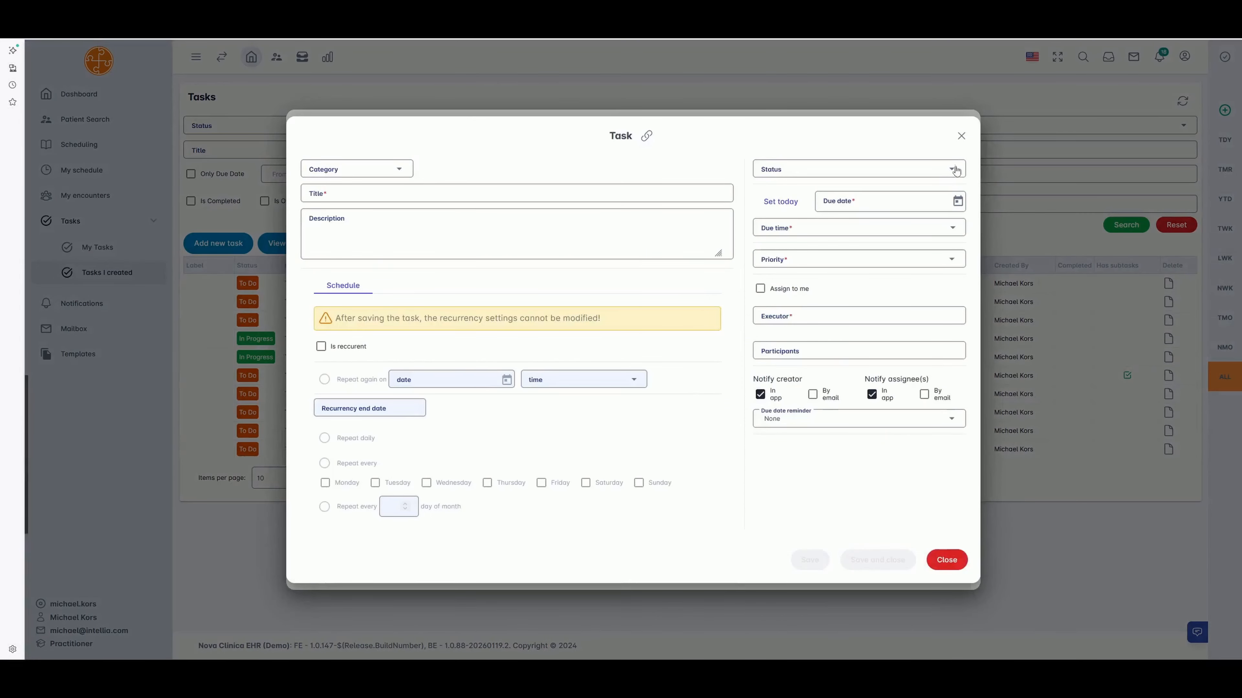
left_click(961, 135)
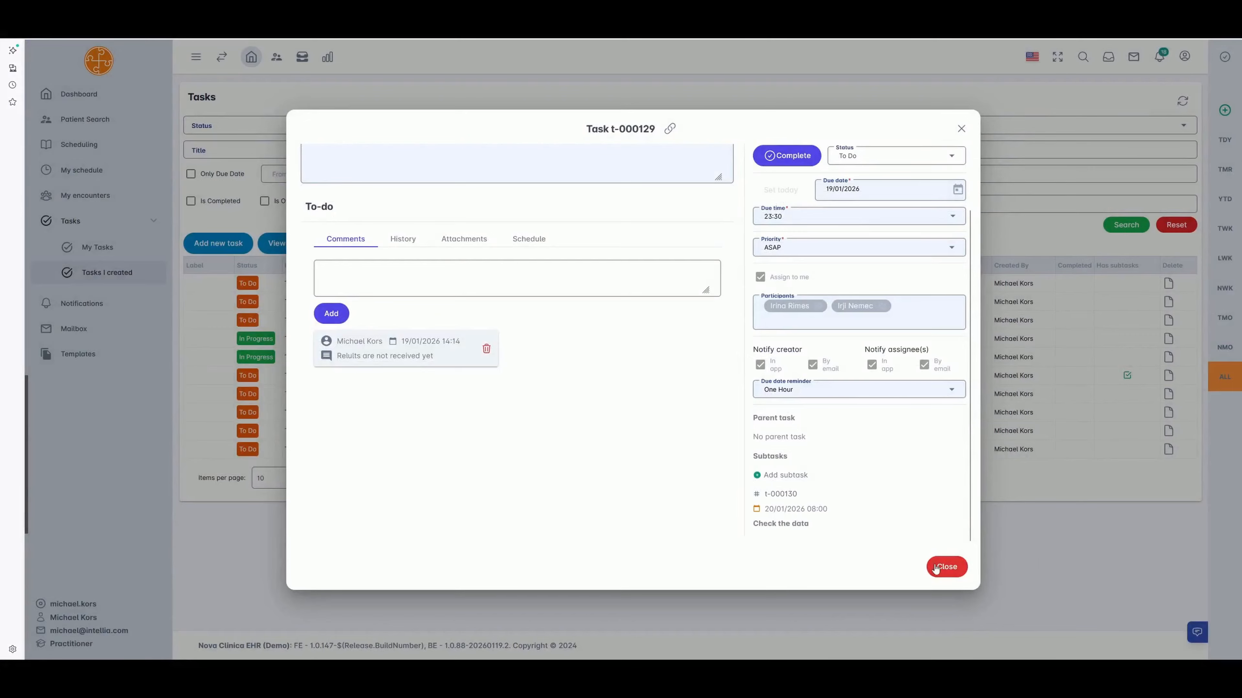
left_click(946, 567)
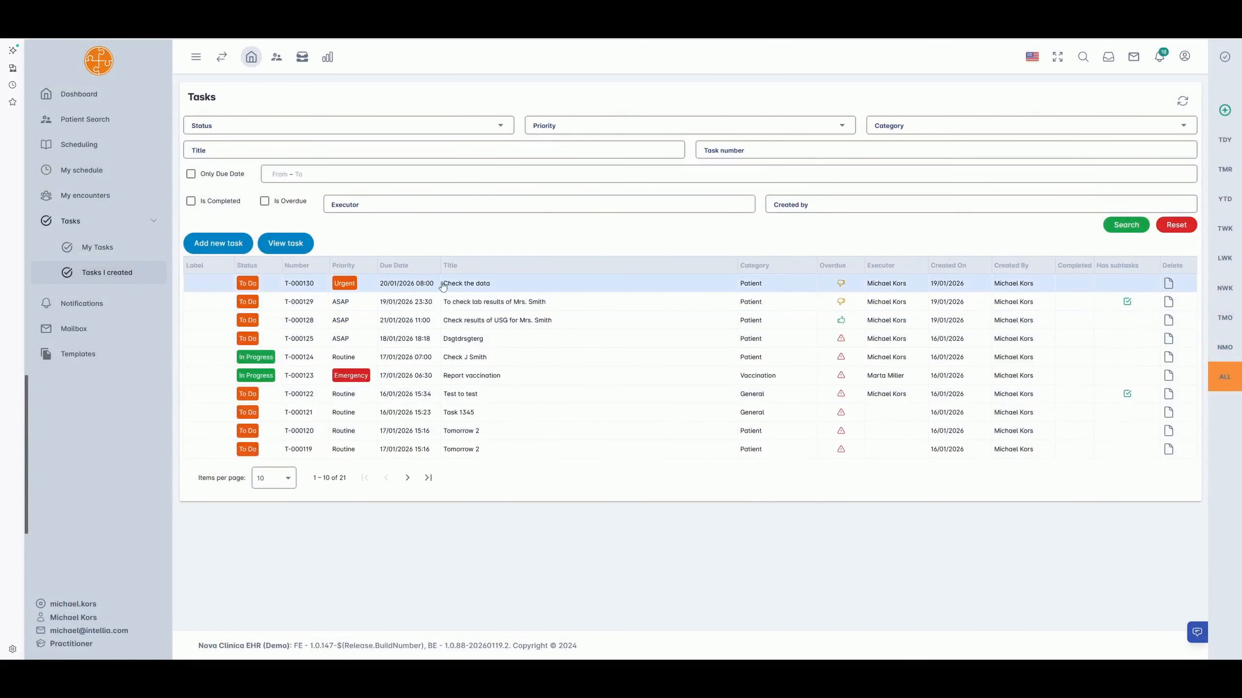
Step: Open the "Check the data" subtask and mark it as complete
double_click(461, 286)
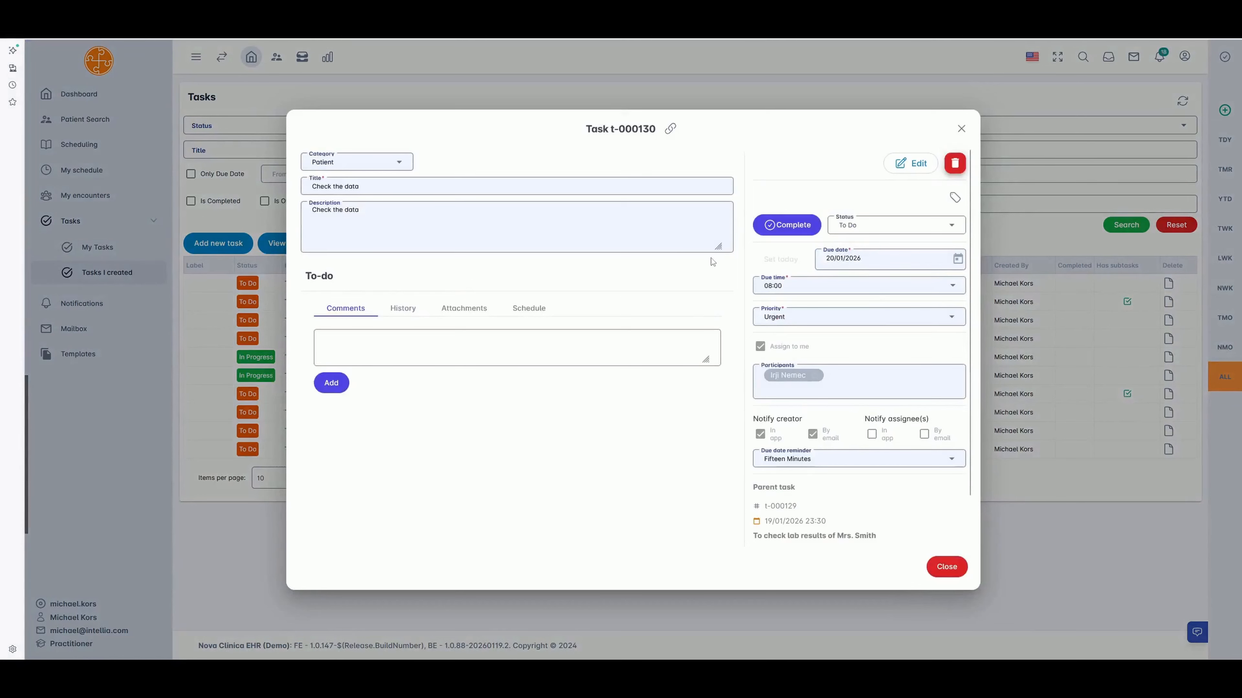
left_click(780, 227)
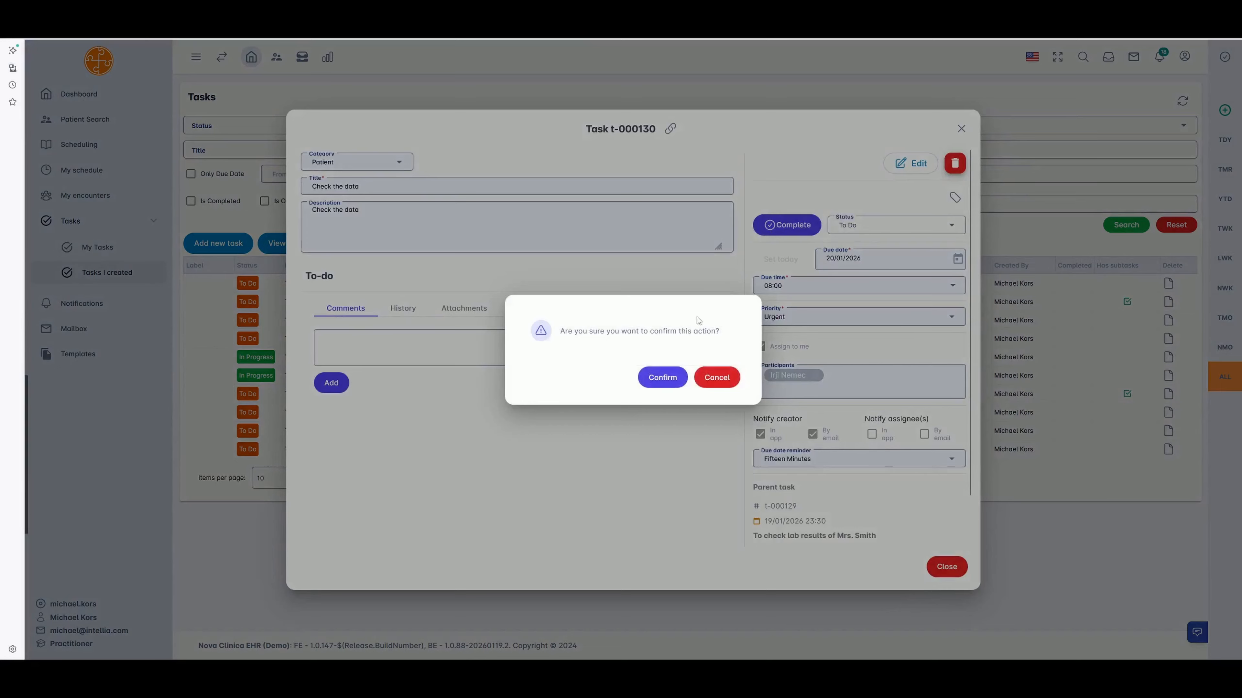
left_click(658, 381)
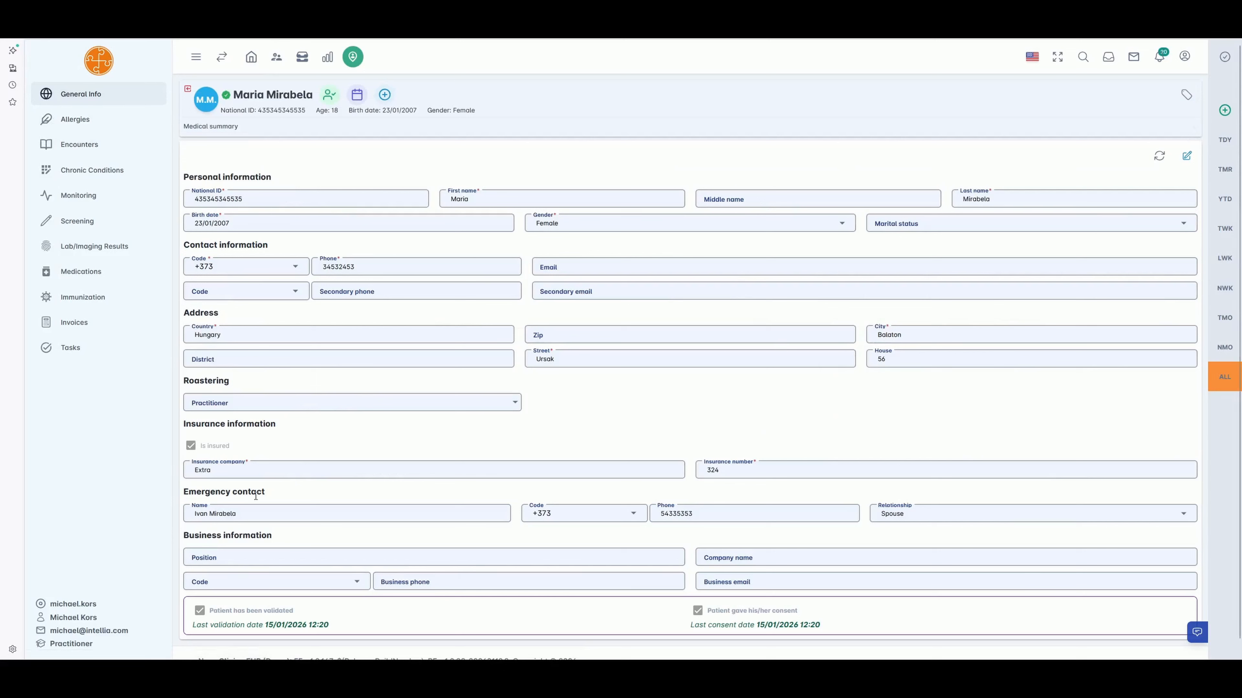
left_click(385, 98)
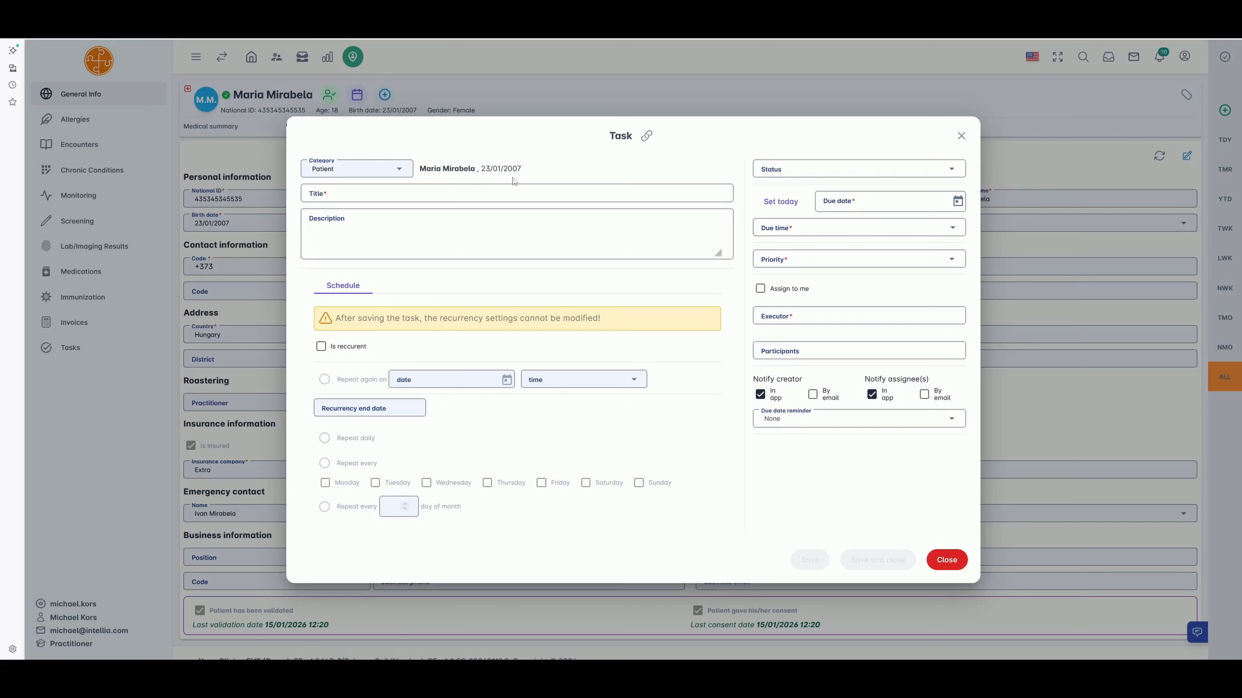
left_click(393, 192)
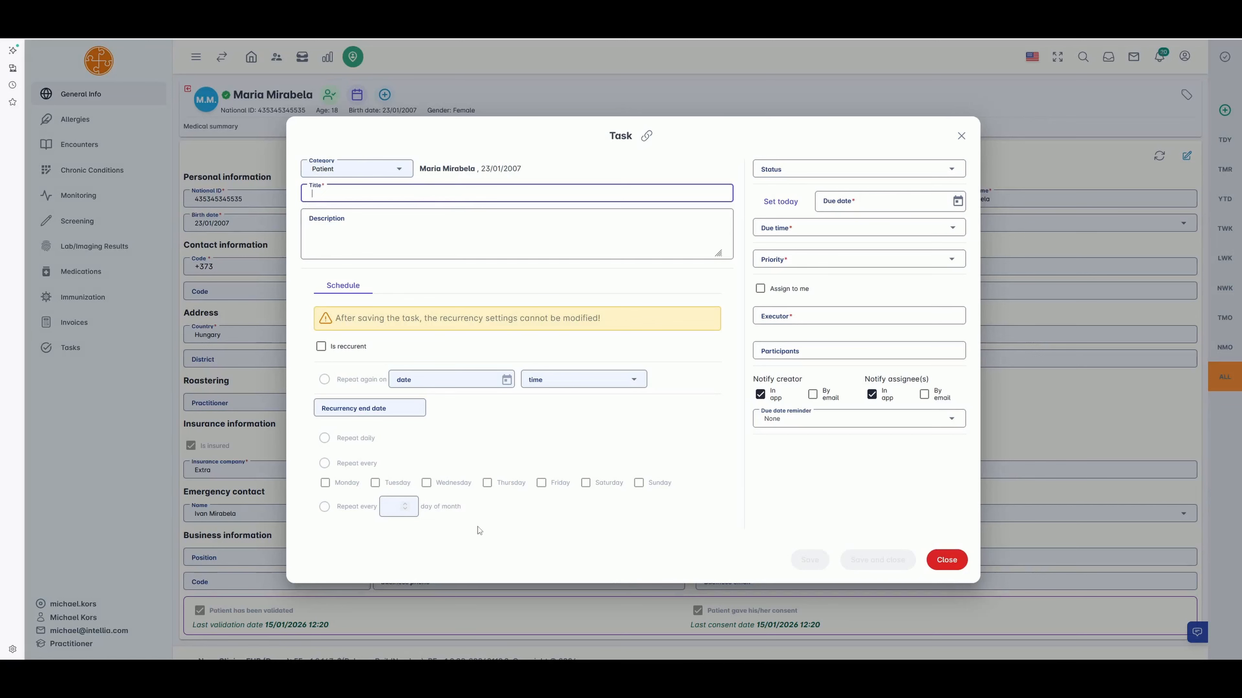
left_click(945, 560)
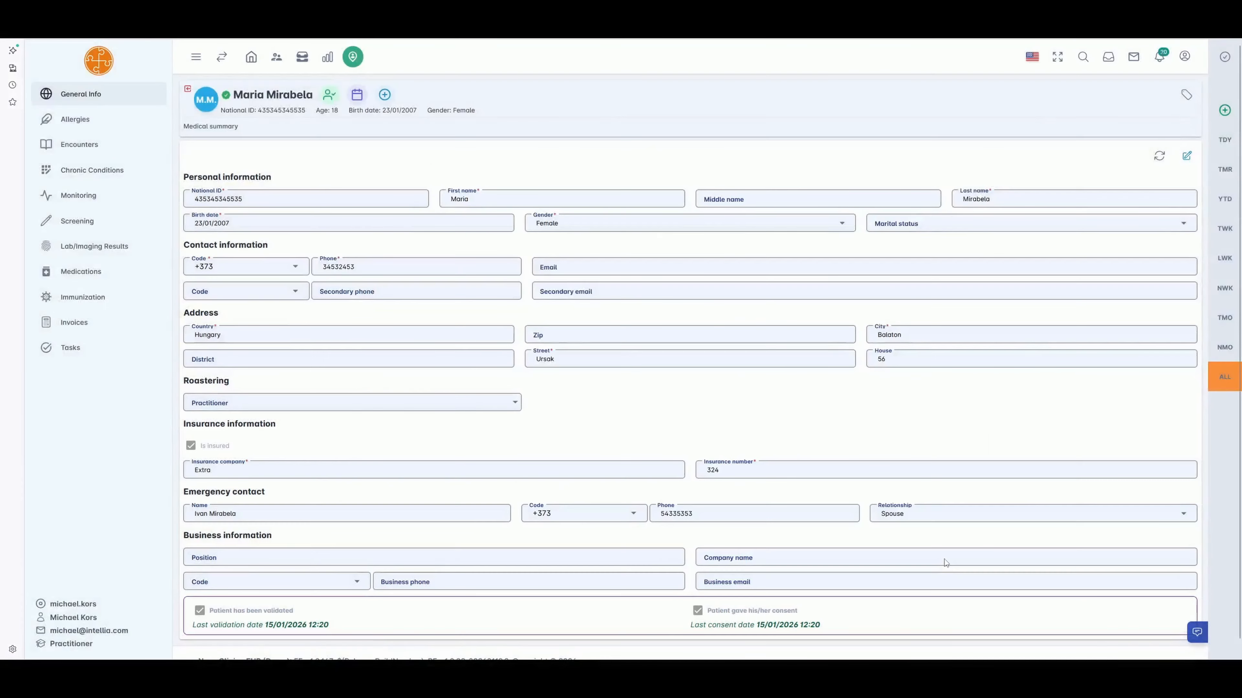